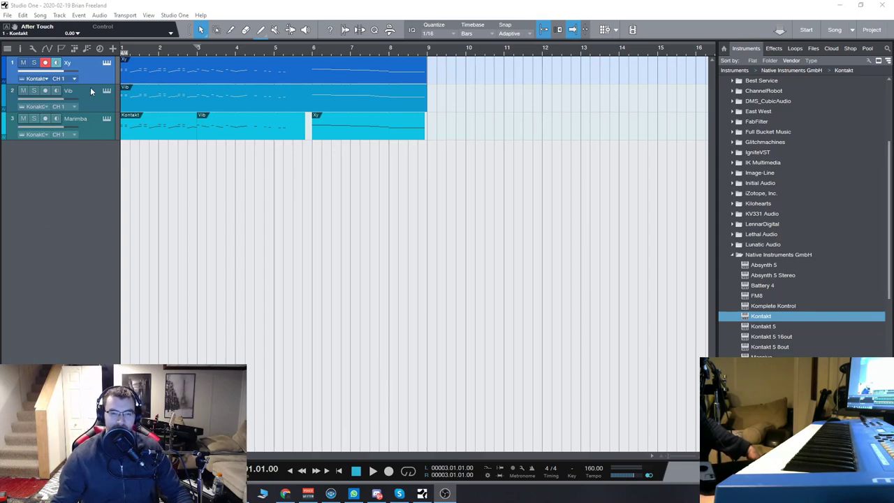
Open the Xy track's Kontakt instrument and position its window over the arrangement.
left_click(107, 63)
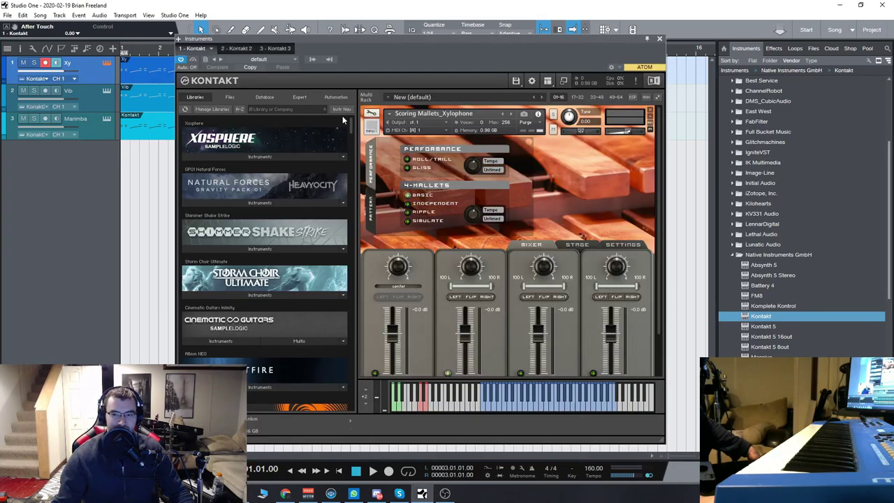
left_click_drag(428, 41, 408, 39)
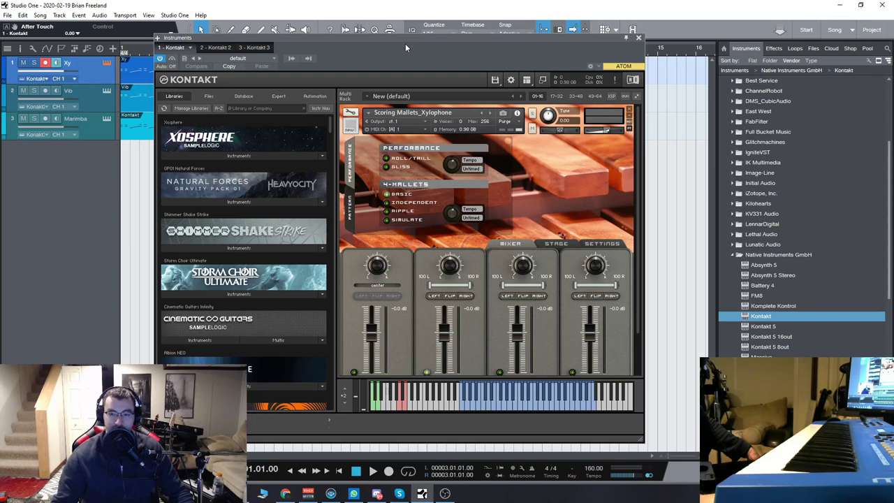
left_click_drag(427, 40, 417, 39)
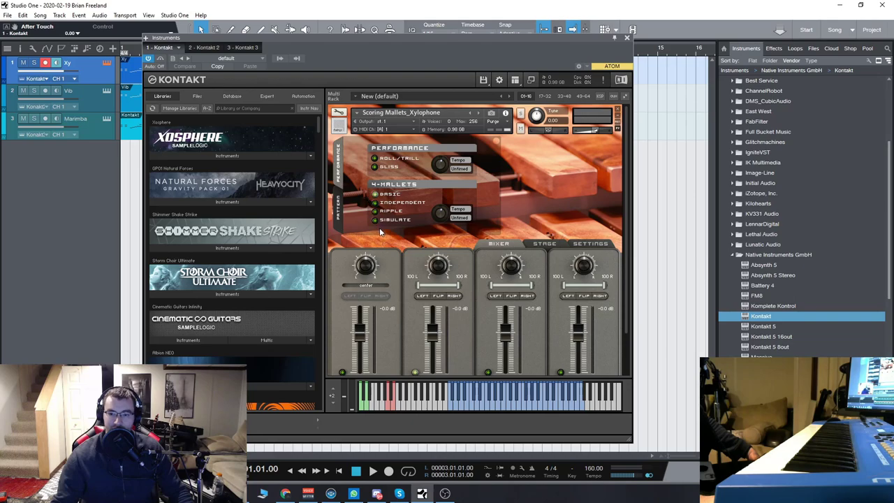
Show the xylophone's Stage settings and try adjusting the sound source's position and the left-right placement.
left_click(545, 243)
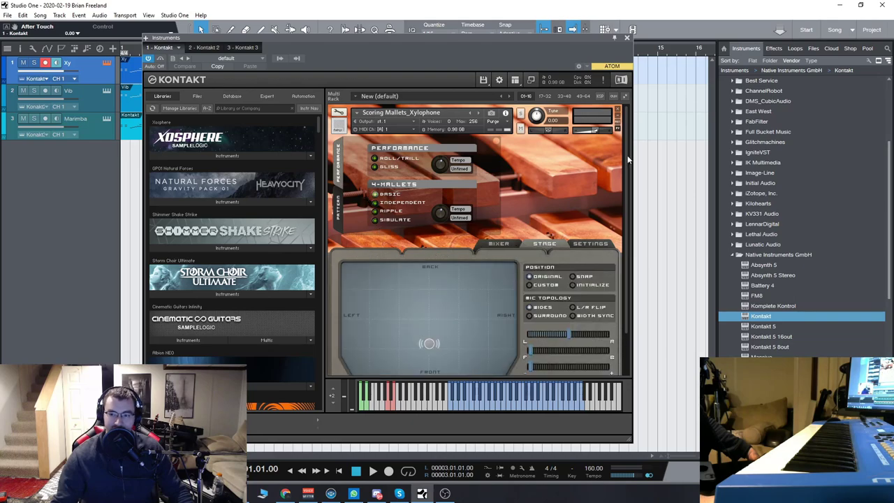
left_click_drag(627, 161, 628, 208)
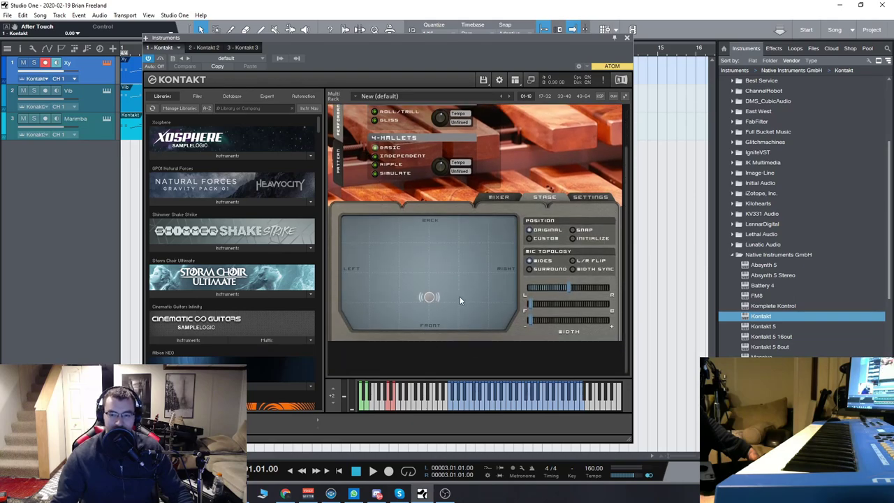
left_click_drag(432, 285, 455, 254)
mouse_move(564, 294)
left_mouse_down()
mouse_move(588, 292)
mouse_move(577, 291)
left_mouse_up()
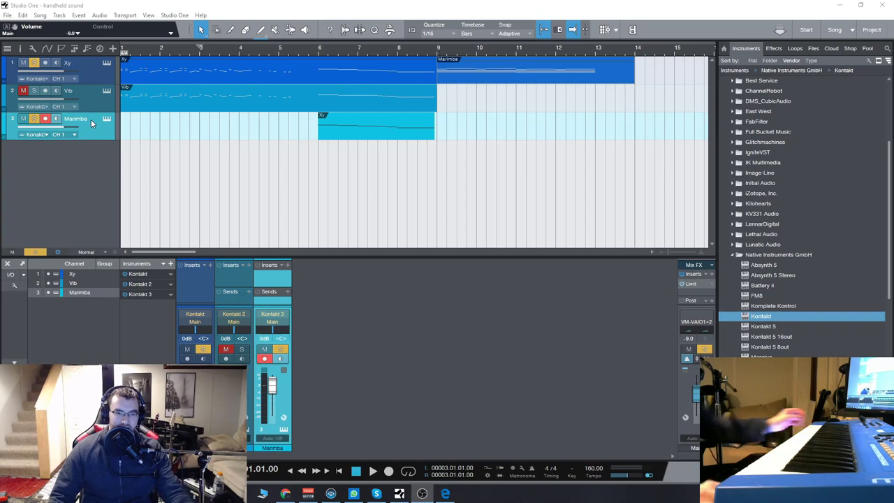
Select the Xy track, inspect its Kontakt instrument and close the instrument window.
left_click(97, 67)
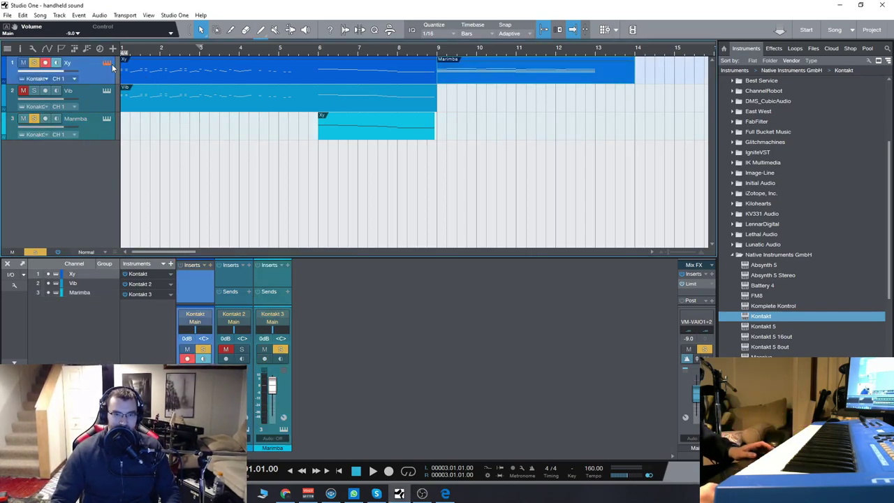
left_click(106, 62)
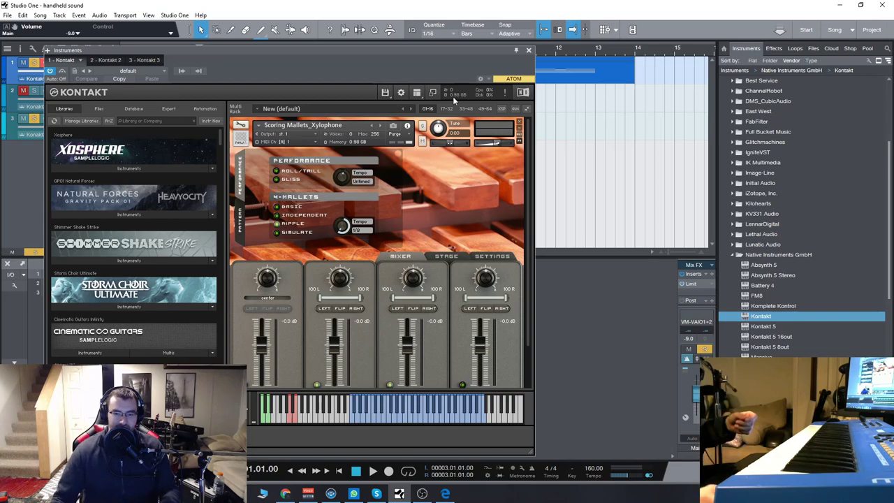
left_click(529, 50)
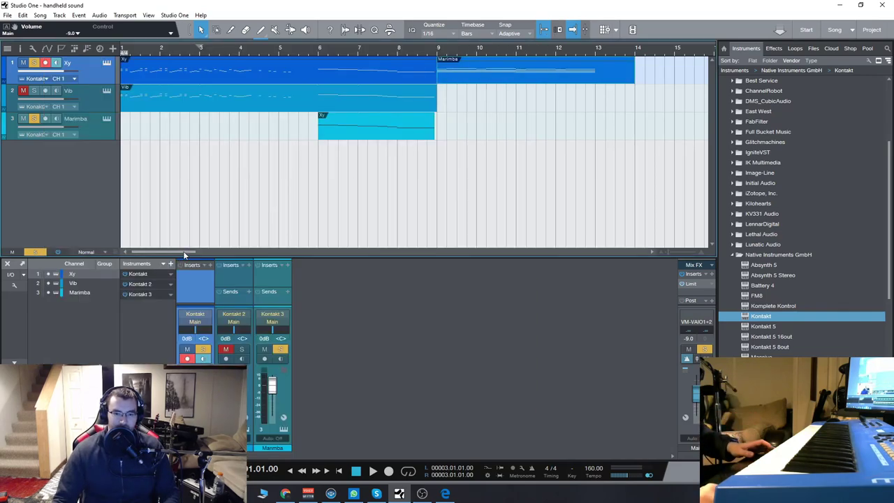
Open the Marimba event starting at bar 9 on the Xy track for note editing.
left_click_drag(183, 251, 200, 251)
double_click(341, 66)
scroll(433, 307, "down", 3)
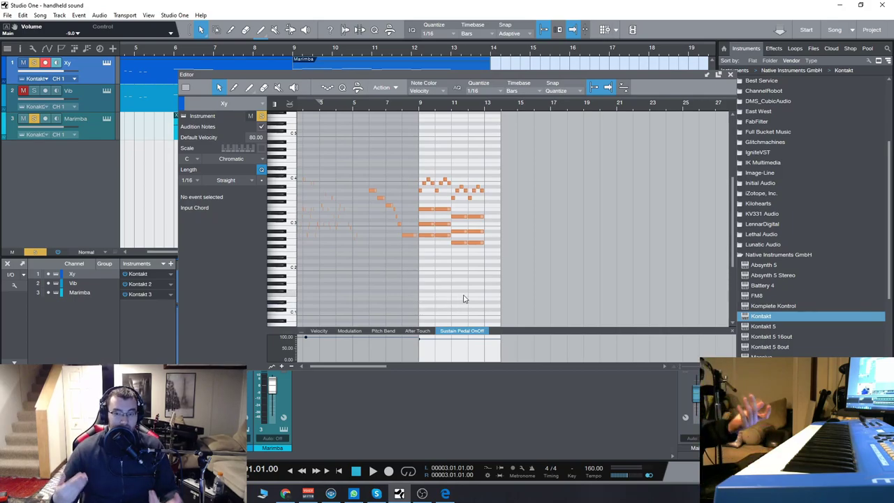
scroll(386, 365, "right", 4)
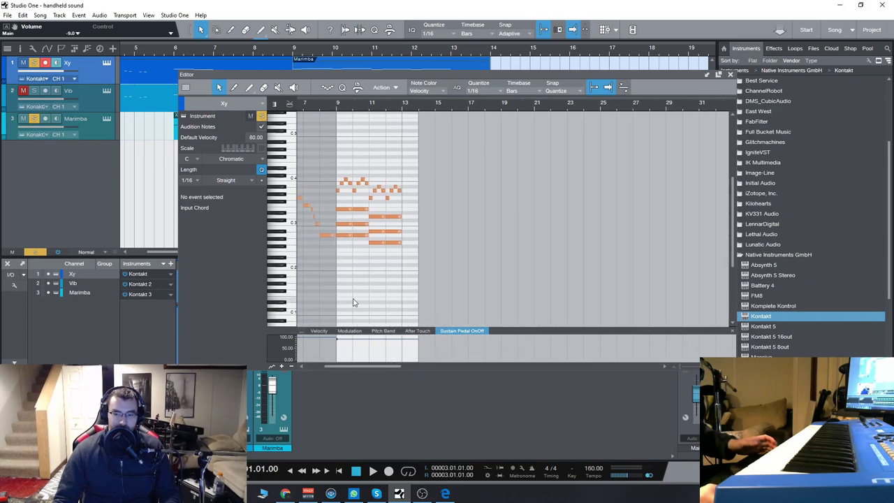
Review the Xy part's available automation parameters and close the list.
left_click(301, 333)
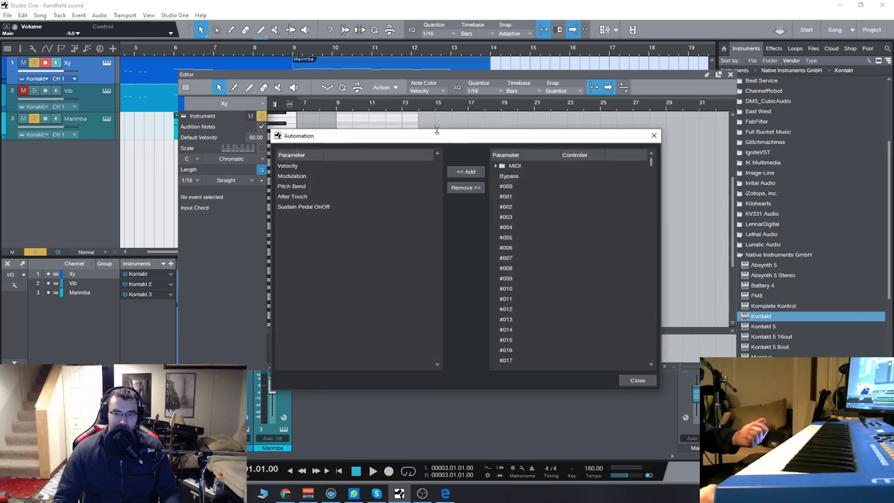
left_click_drag(456, 140, 435, 118)
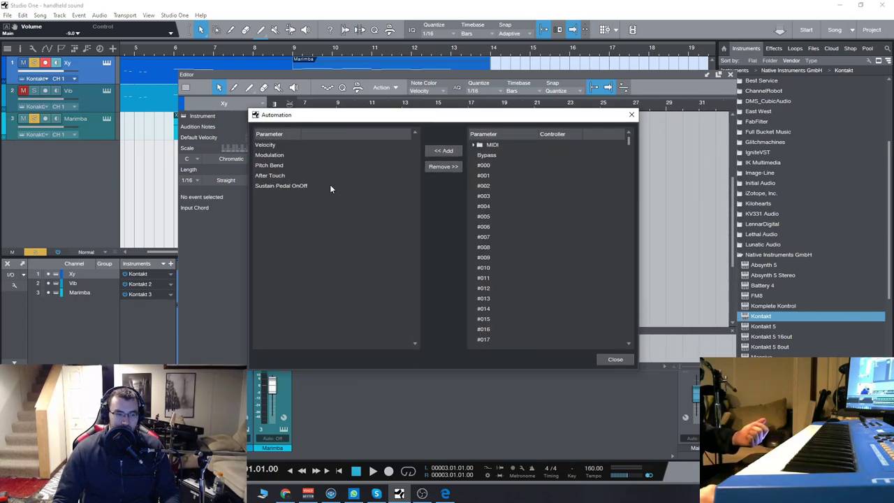
left_click(615, 359)
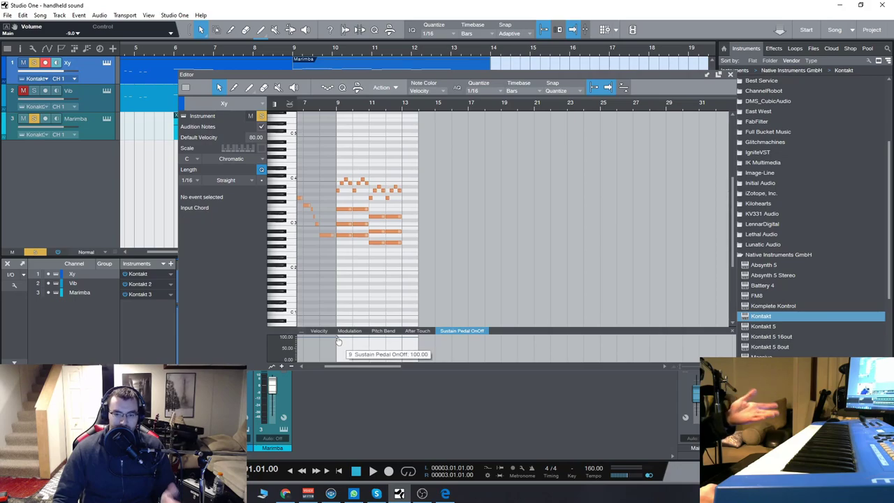
Review the xylophone's 4-Mallets modes in the Kontakt instrument and return to the note editor.
key("F11")
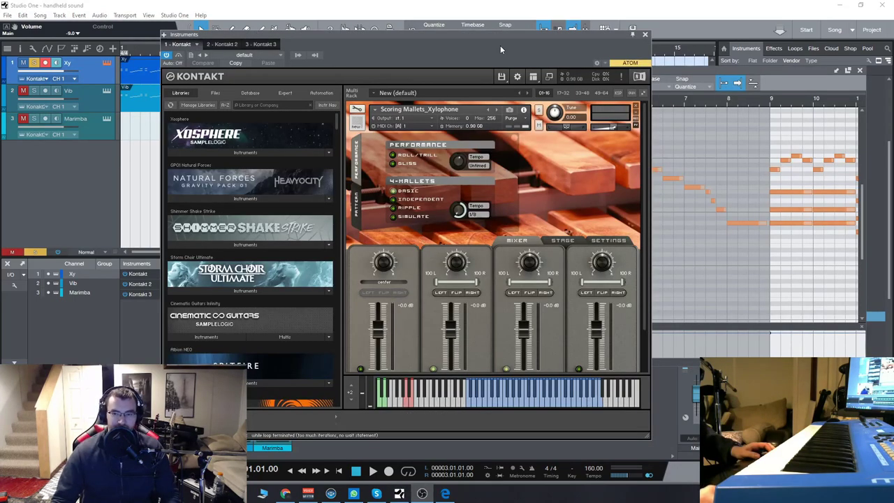
left_click_drag(502, 36, 412, 30)
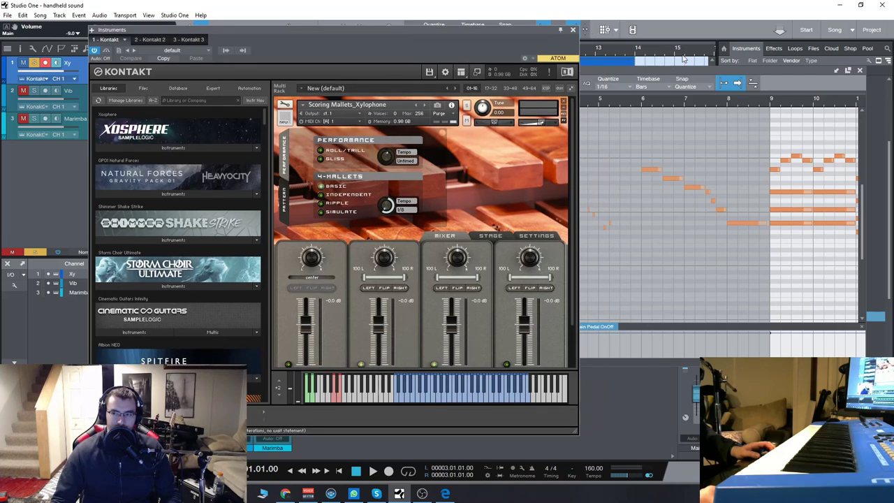
key("F5")
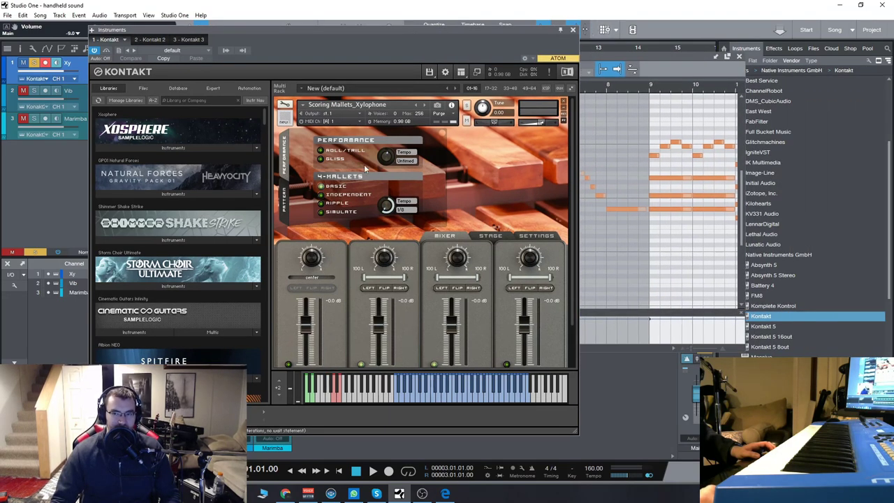
left_click(573, 29)
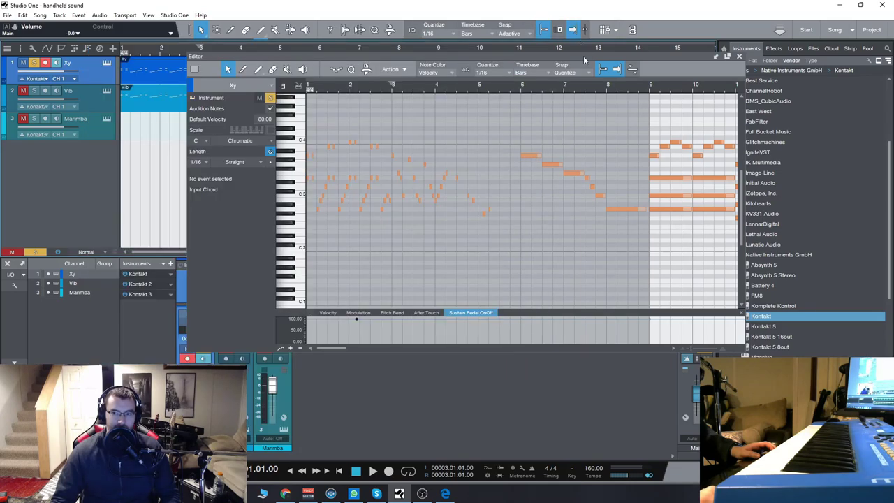
Reposition the note editor and play the Xy track's phrase from bar 9, stopping after its last notes.
left_click_drag(584, 56, 501, 53)
key("f")
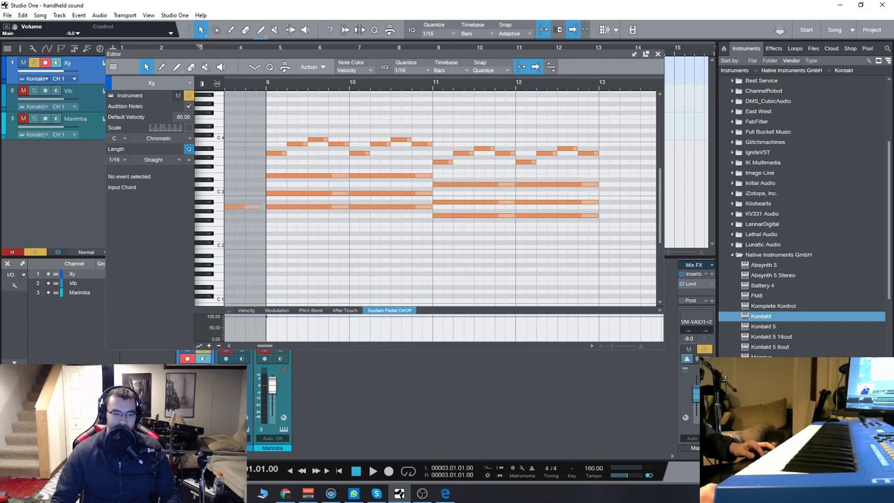
key("space")
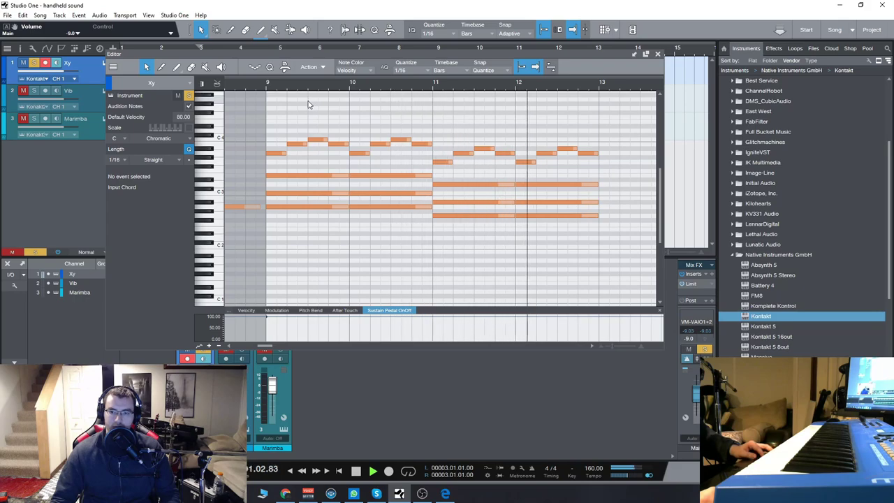
key("space")
Select all notes in bars 9 to 12, lower their velocity to 30%, and raise it to about 76.7%.
left_click(246, 310)
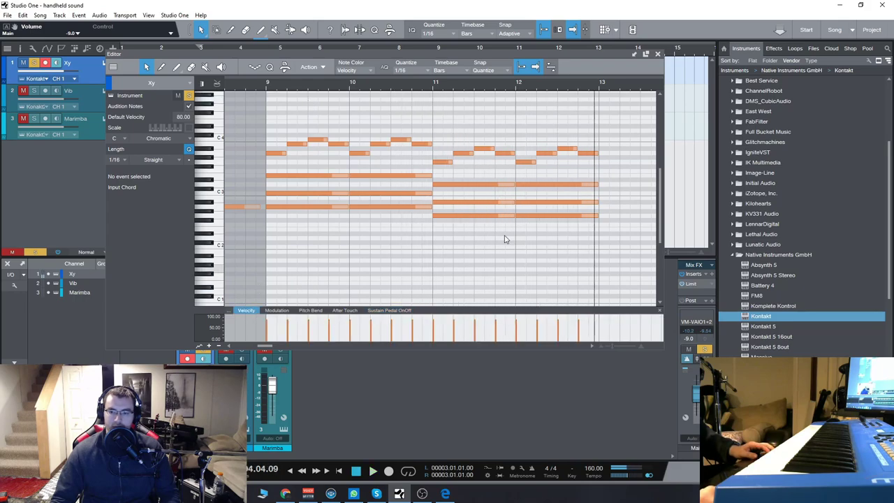
left_click_drag(584, 254, 279, 133)
left_click_drag(328, 328, 329, 334)
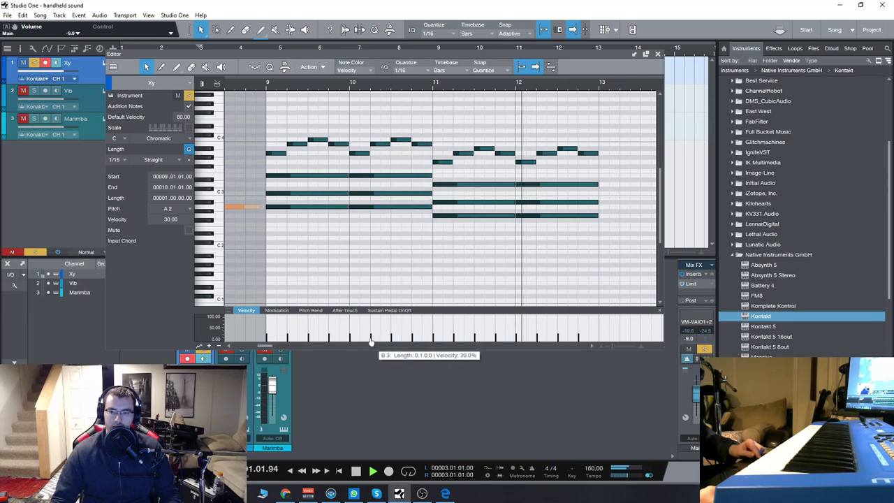
left_click_drag(371, 341, 373, 326)
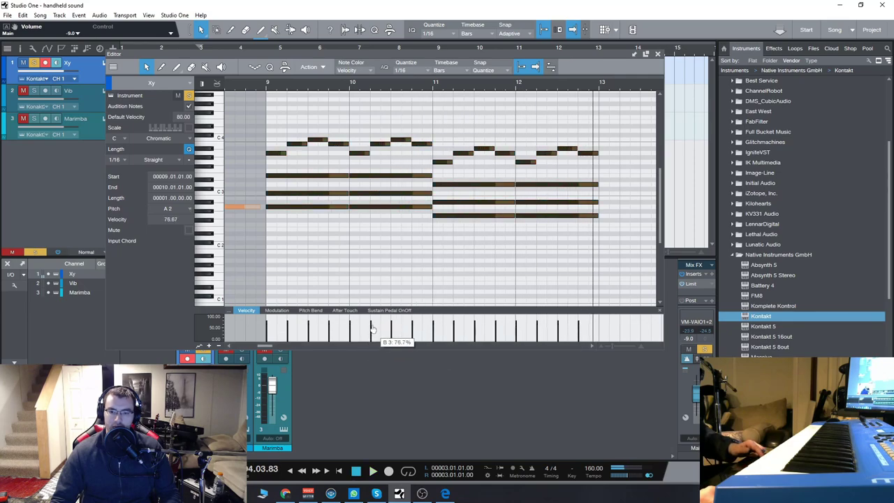
left_click(355, 128)
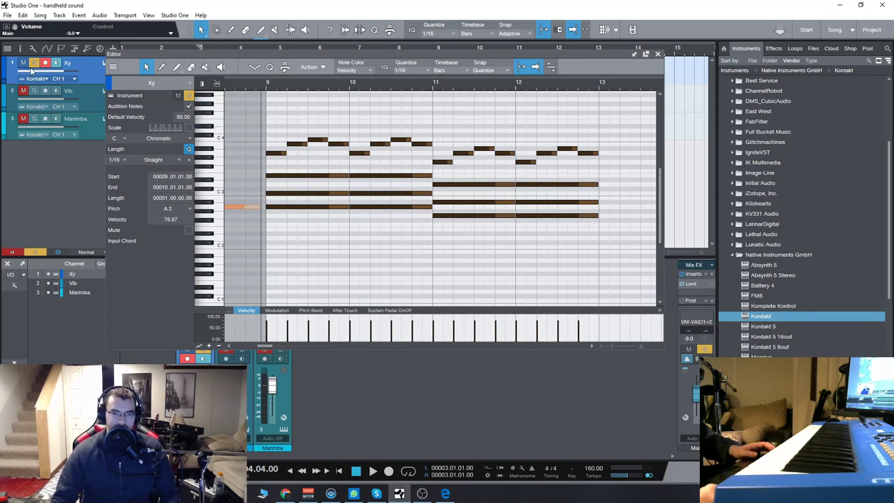
Switch the xylophone's 4-Mallets mode to Independent and play the phrase from bar 9 with the instrument window alongside.
left_click(102, 68)
left_click_drag(315, 52, 378, 53)
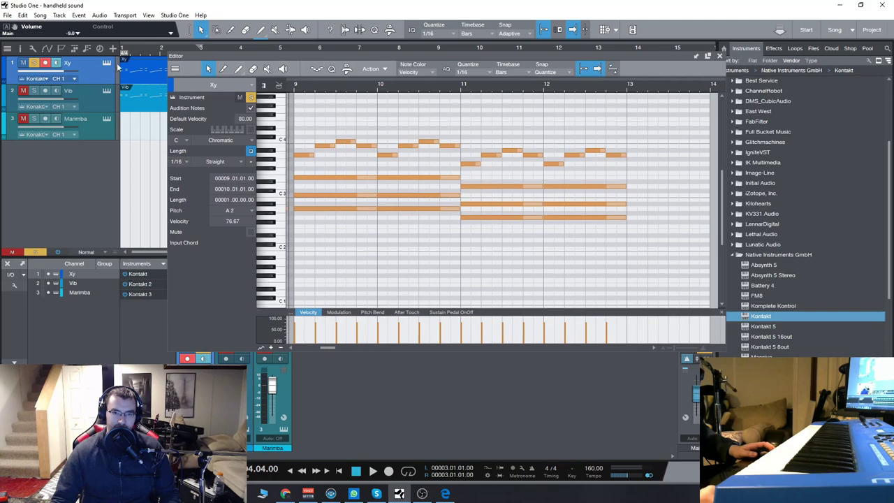
left_click(113, 62)
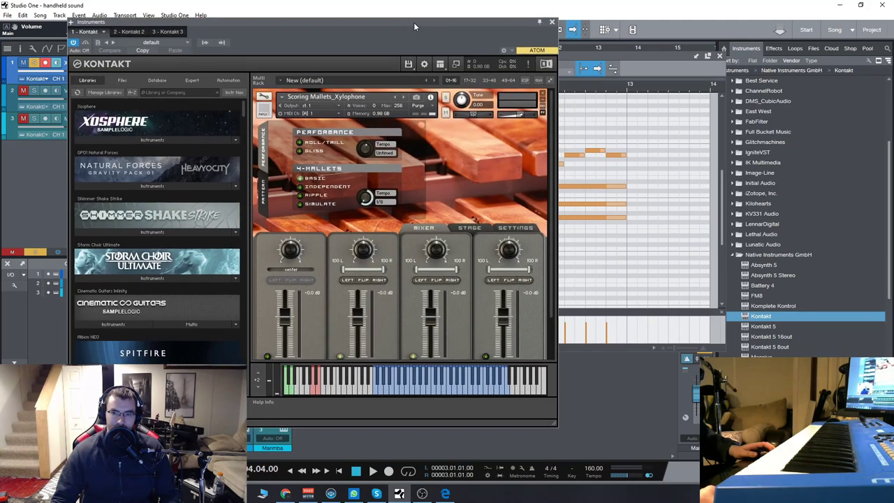
left_click_drag(435, 30, 413, 22)
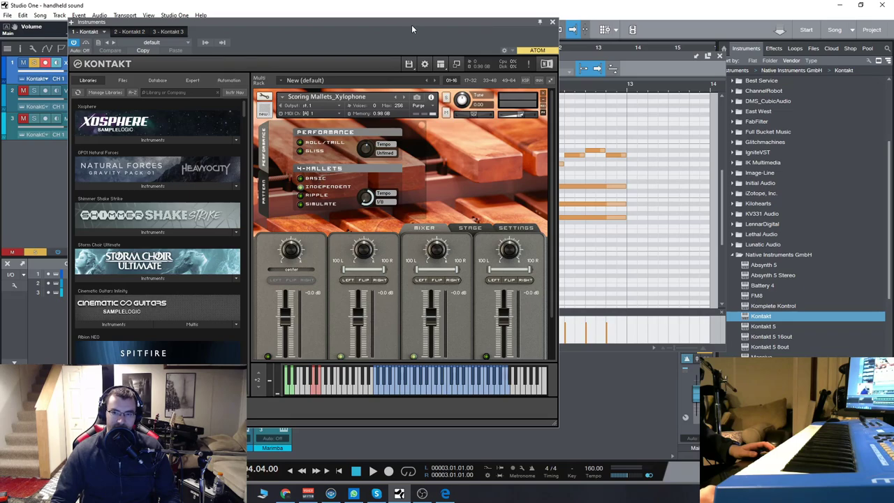
left_click_drag(412, 28, 274, 71)
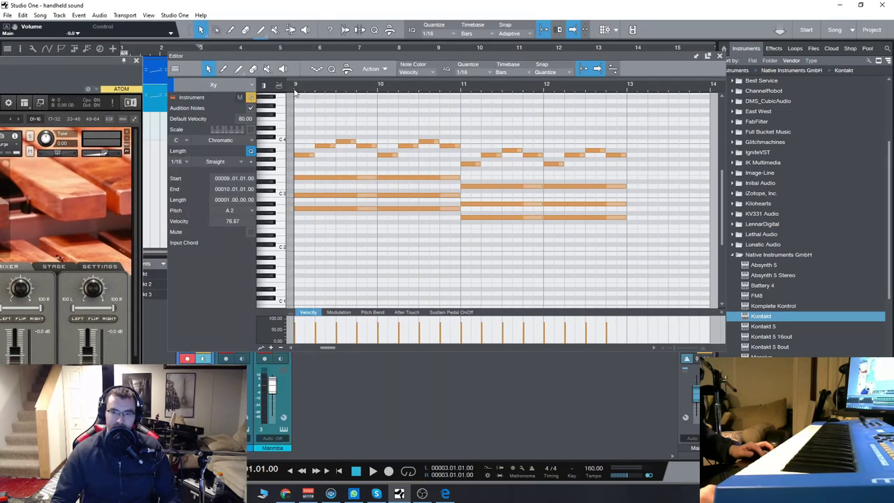
key("space")
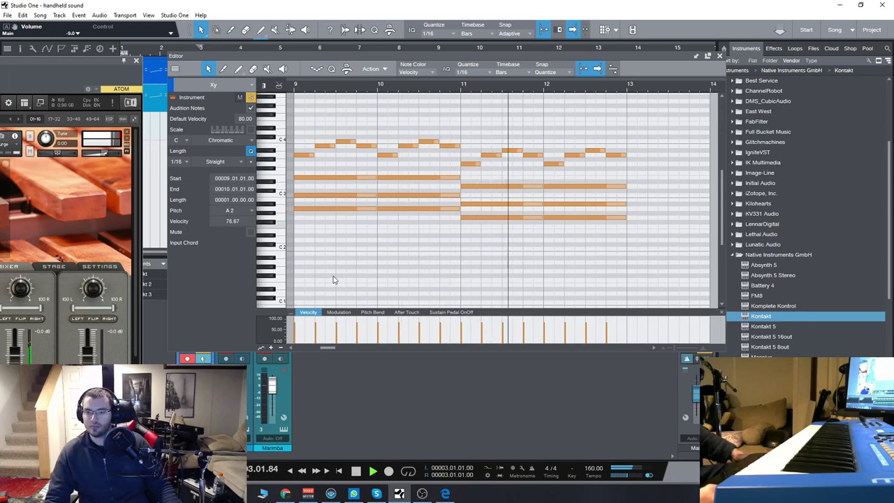
left_click(357, 472)
Shift the instrument window beside the notes and replay the phrase from bar 9.
left_click_drag(72, 62, 136, 71)
left_click(292, 85)
key("space")
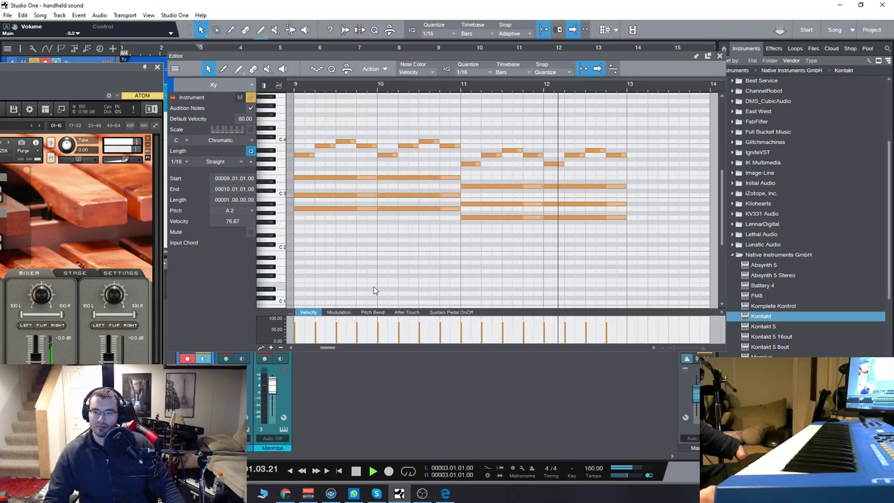
Bring the full Kontakt window forward and switch the xylophone's 4-Mallets mode to Basic.
left_click(139, 79)
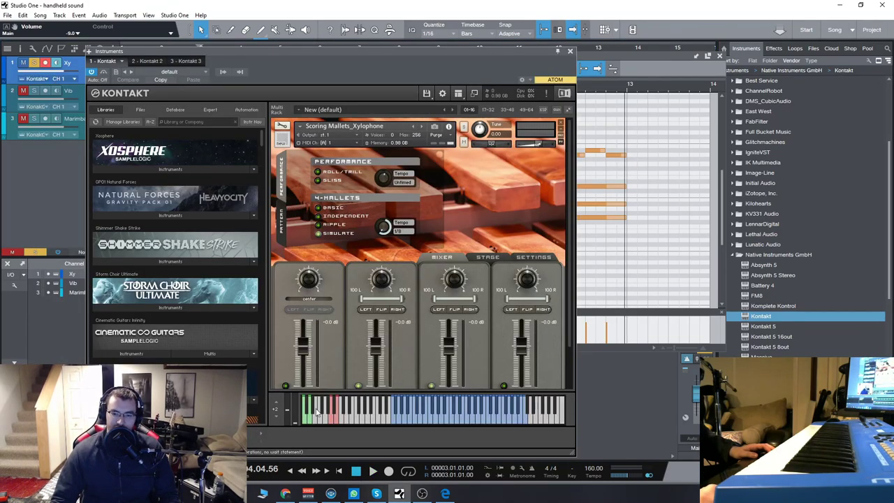
left_click_drag(437, 51, 376, 53)
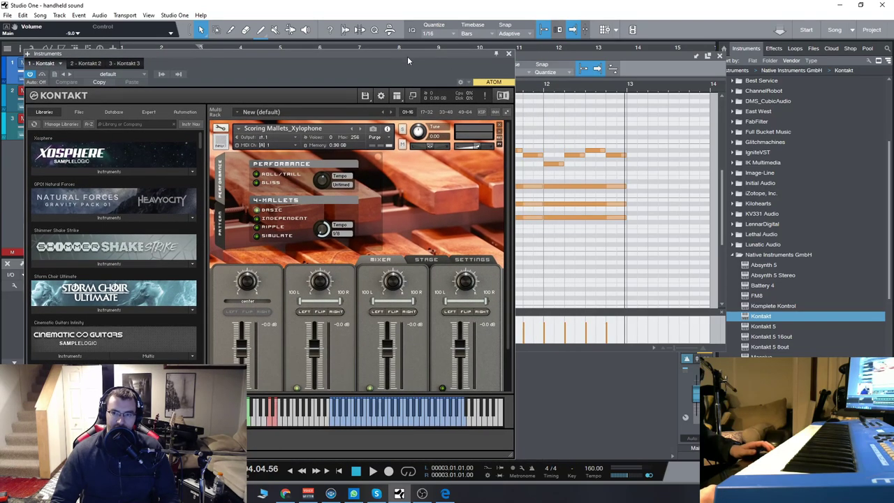
double_click(573, 57)
left_click(509, 54)
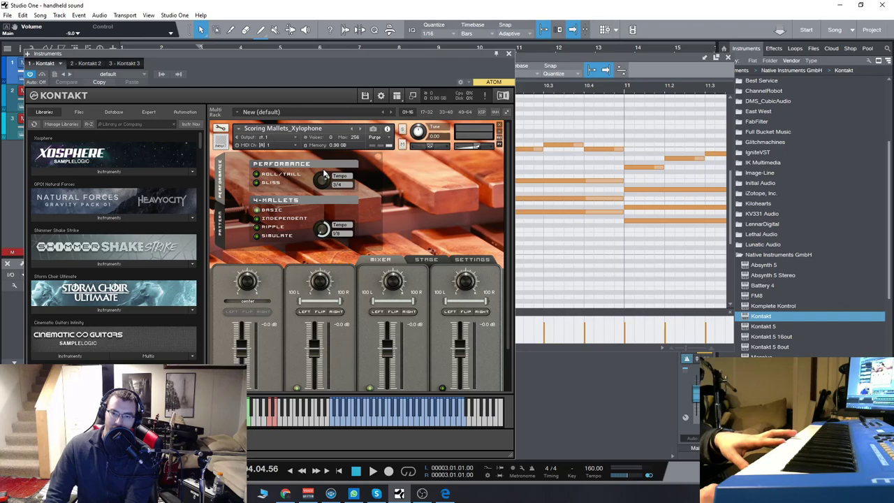
Set the xylophone's Performance tempo to Untimed and reposition the instrument window.
left_click_drag(323, 168, 323, 162)
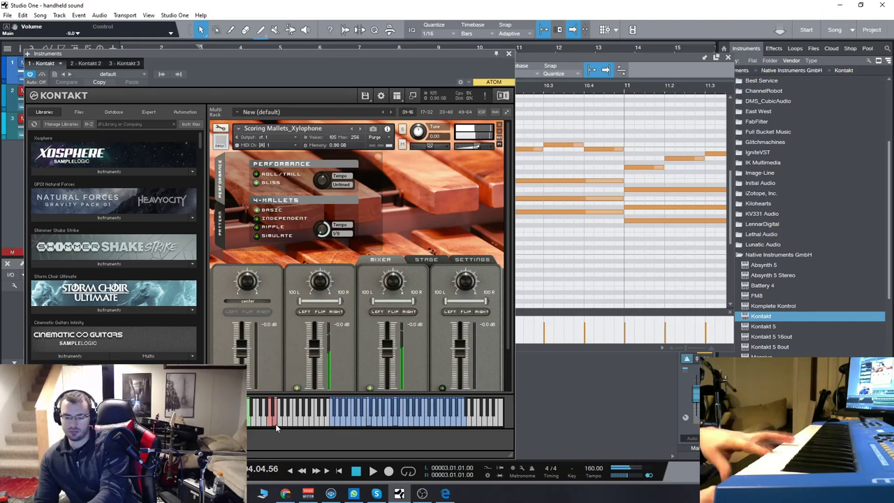
left_click_drag(340, 55, 346, 51)
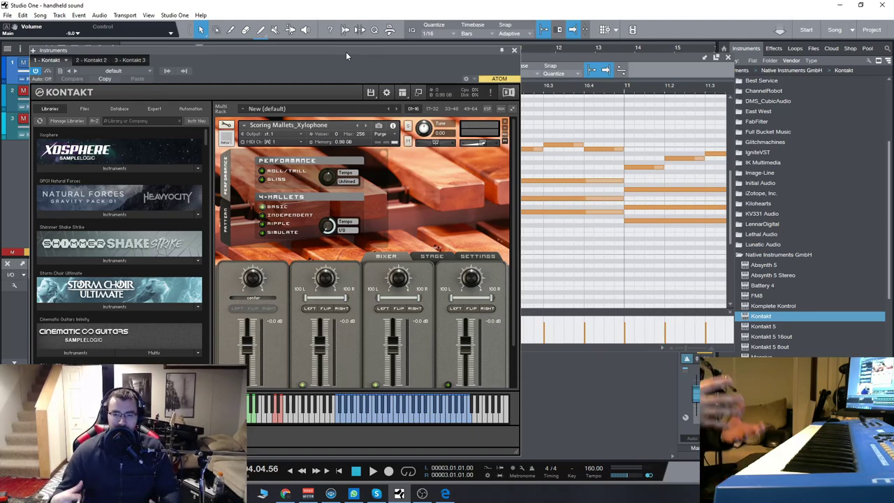
Review the xylophone's mixer microphone channels and make Wides the active microphone.
left_click_drag(346, 51, 364, 49)
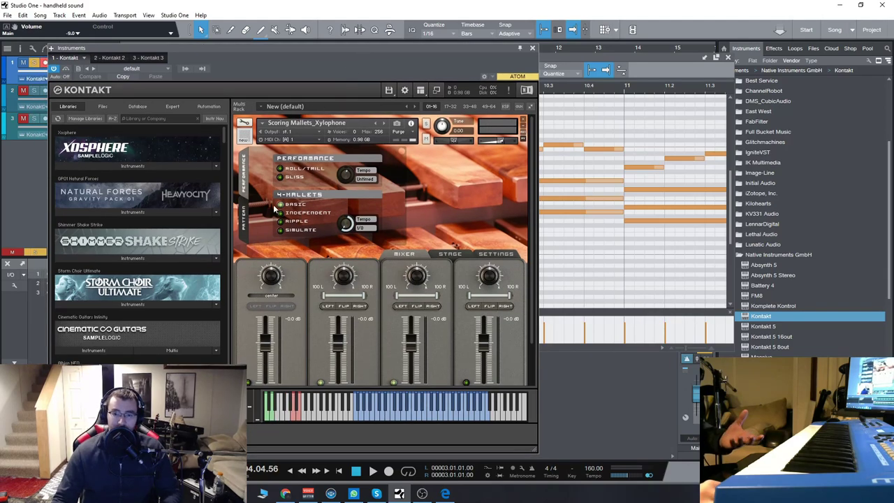
scroll(534, 232, "down", 3)
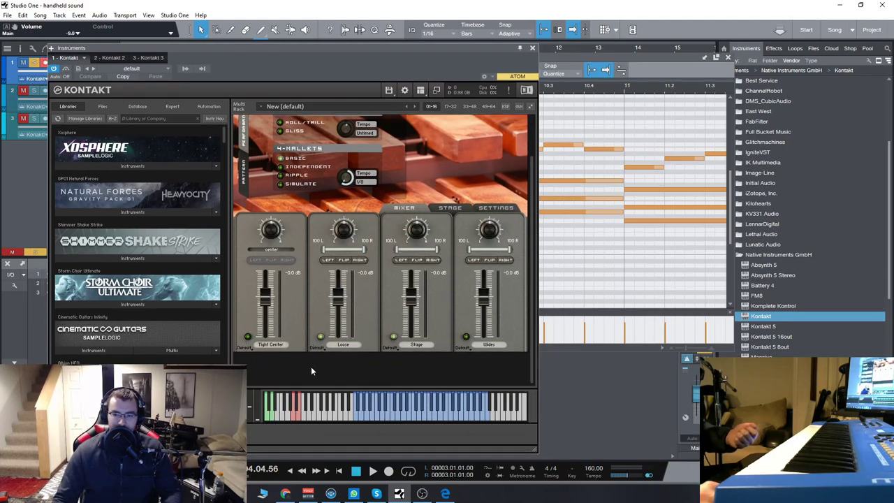
scroll(529, 361, "up", 3)
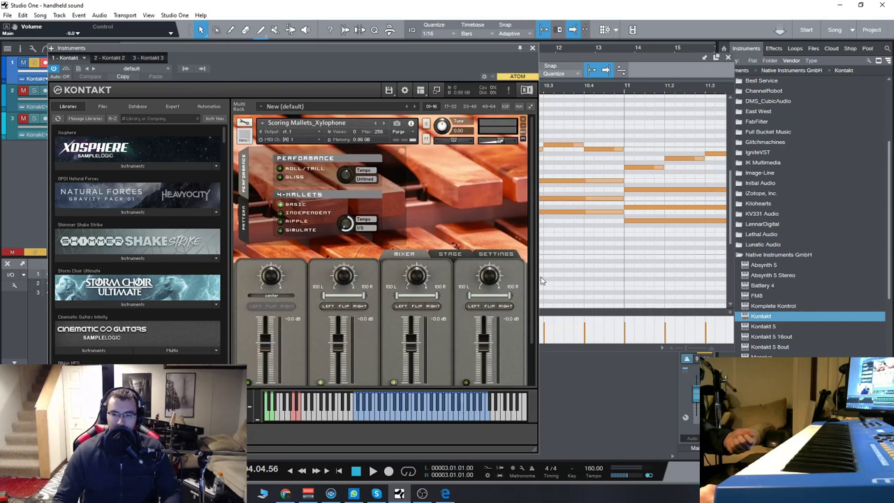
scroll(534, 293, "down", 3)
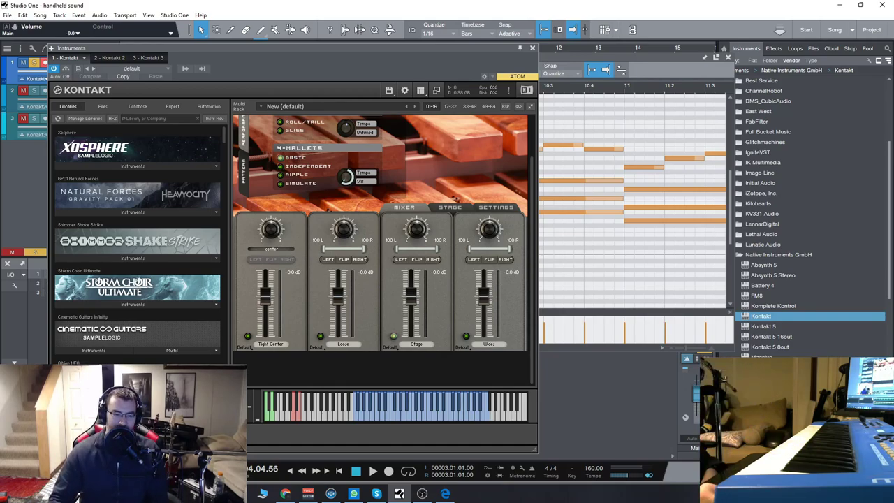
key("alt+Tab")
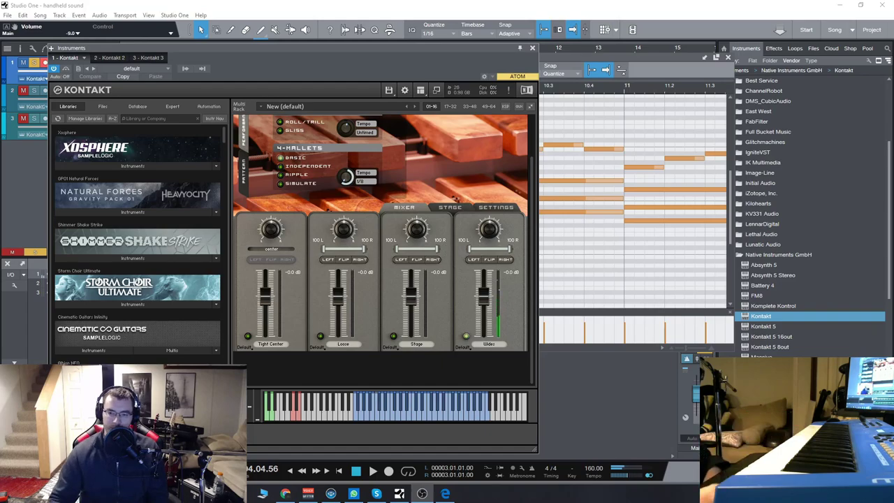
scroll(442, 239, "up", 3)
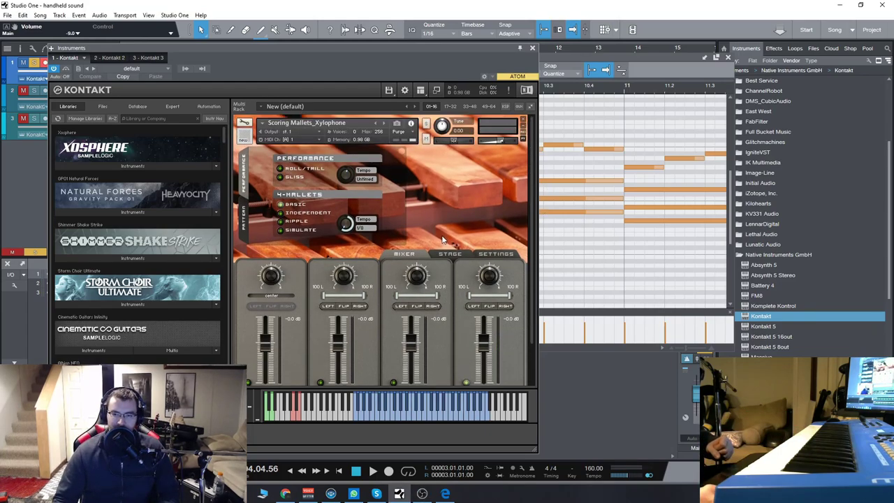
Open the xylophone's Stage settings and try moving the sound source to different positions on the stage.
left_click(447, 255)
left_click_drag(391, 52, 396, 38)
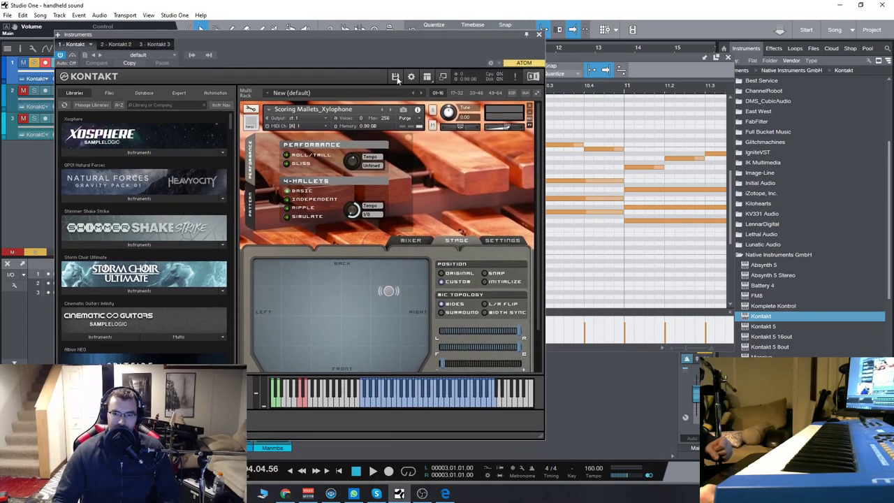
scroll(534, 301, "down", 3)
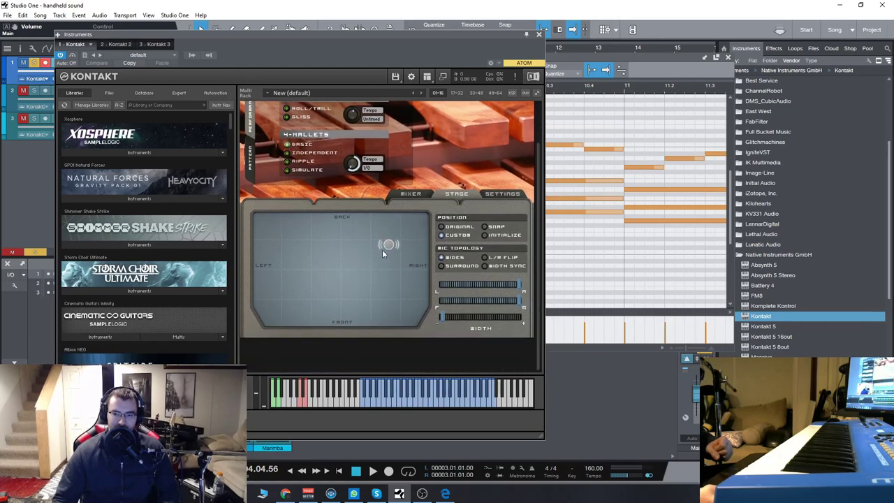
left_click_drag(383, 253, 355, 260)
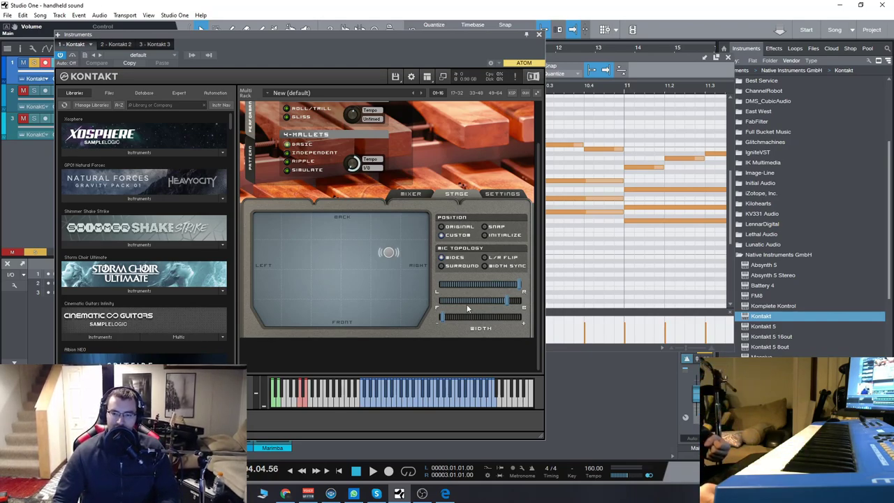
Audition different left-right and front-back stage slider positions, leaving the xylophone near the centre of the stage.
left_click_drag(508, 300, 474, 302)
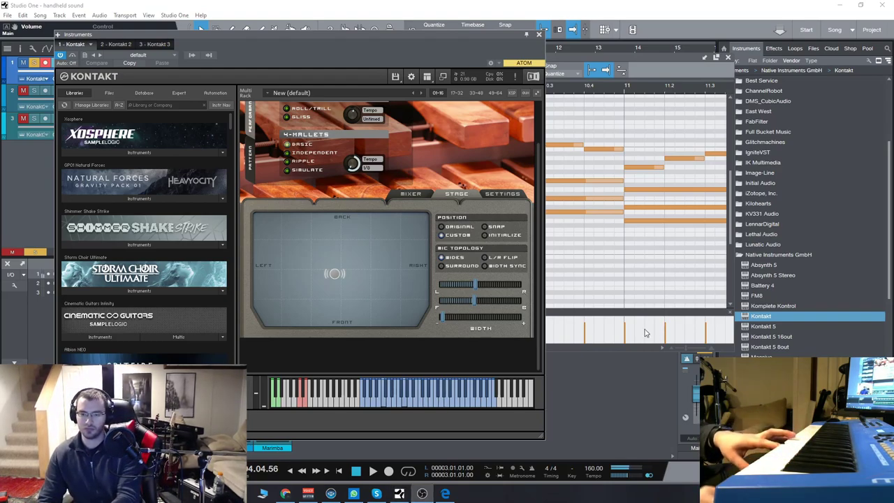
left_click_drag(475, 301, 431, 303)
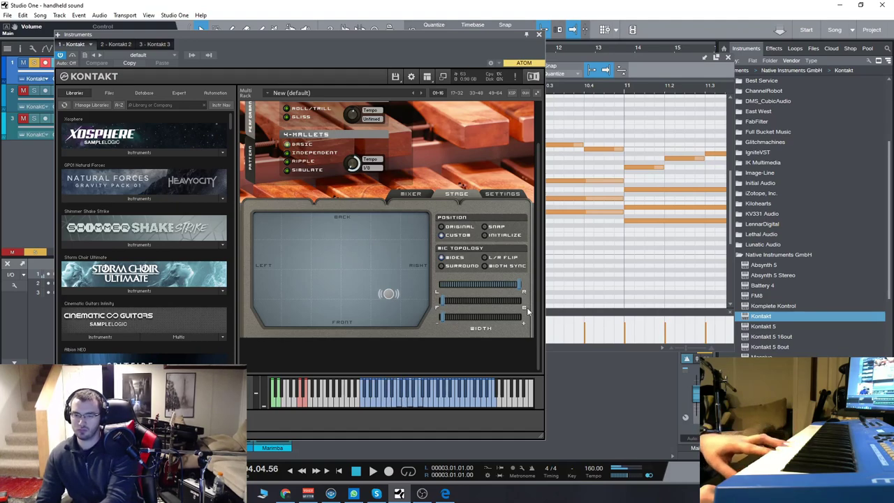
left_click_drag(519, 285, 481, 299)
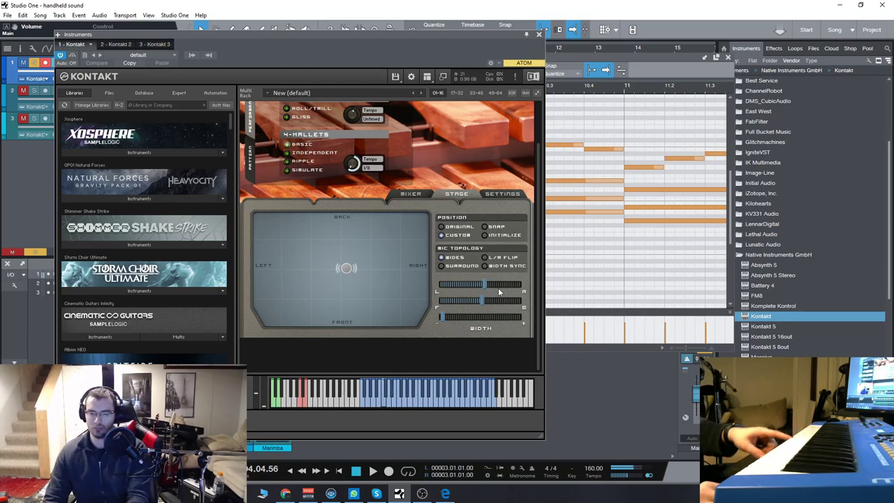
left_click_drag(537, 264, 547, 195)
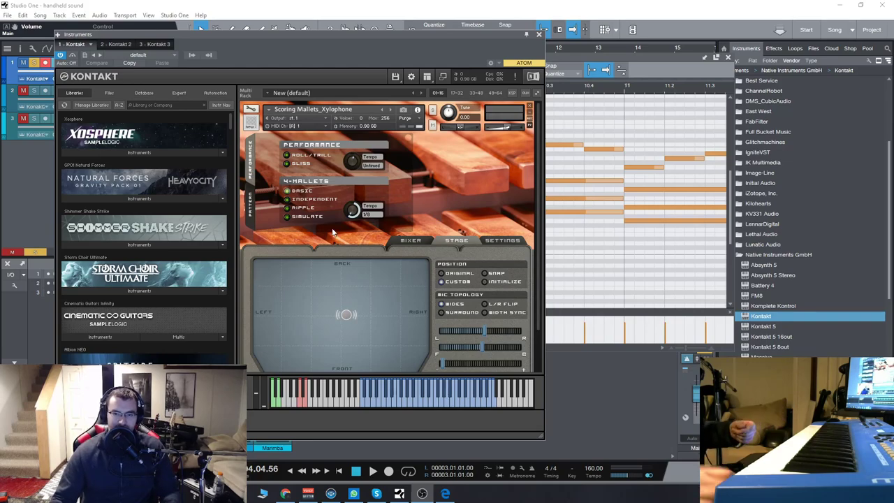
Close the instrument window and note editor, and play the arrangement from the beginning.
left_click(538, 34)
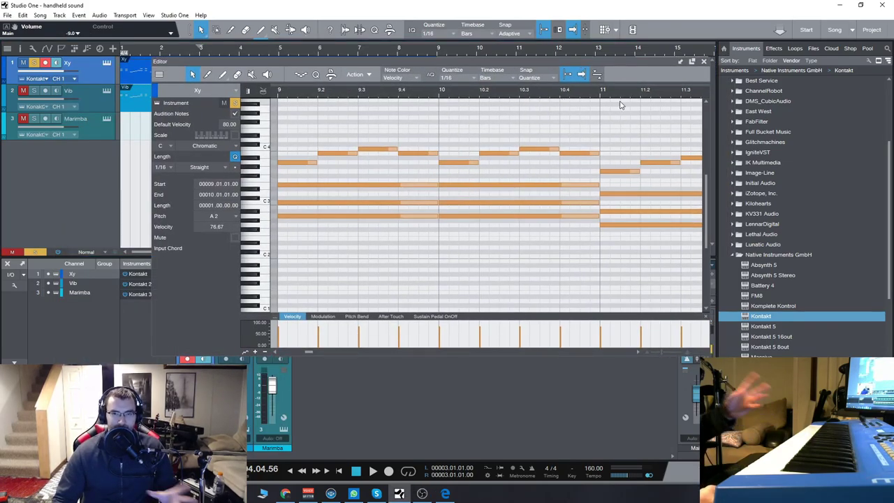
left_click(704, 62)
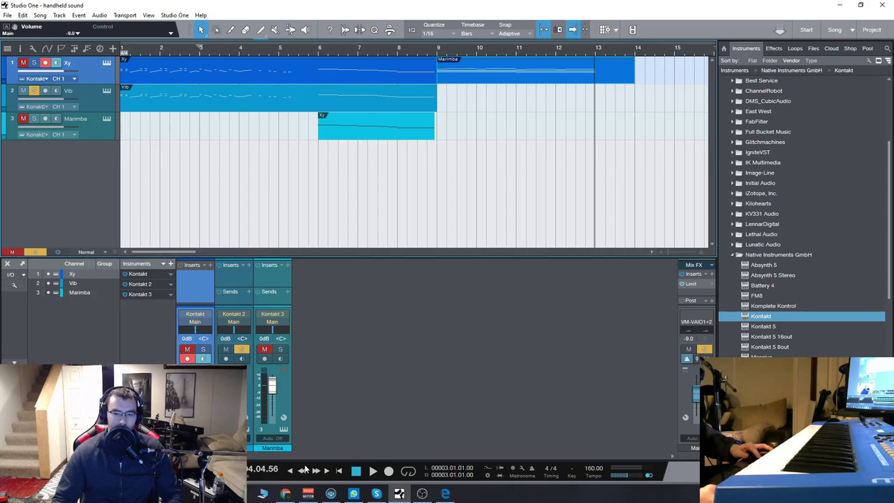
key("Home")
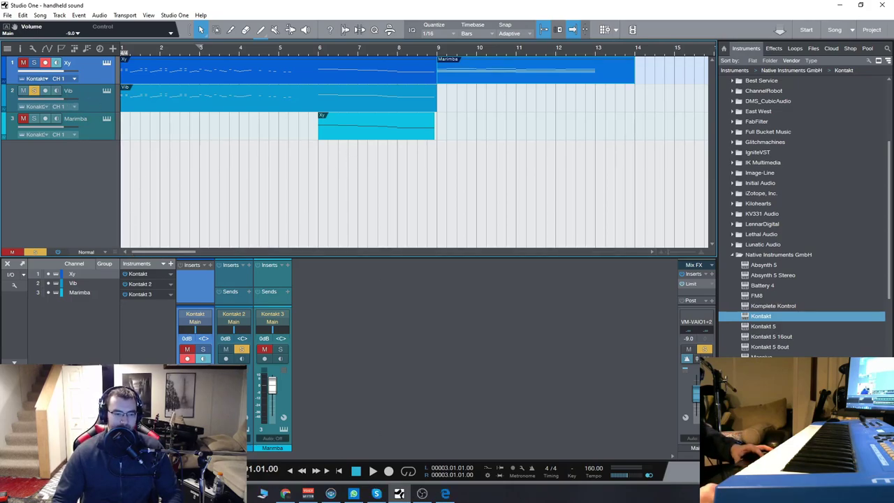
left_click(372, 471)
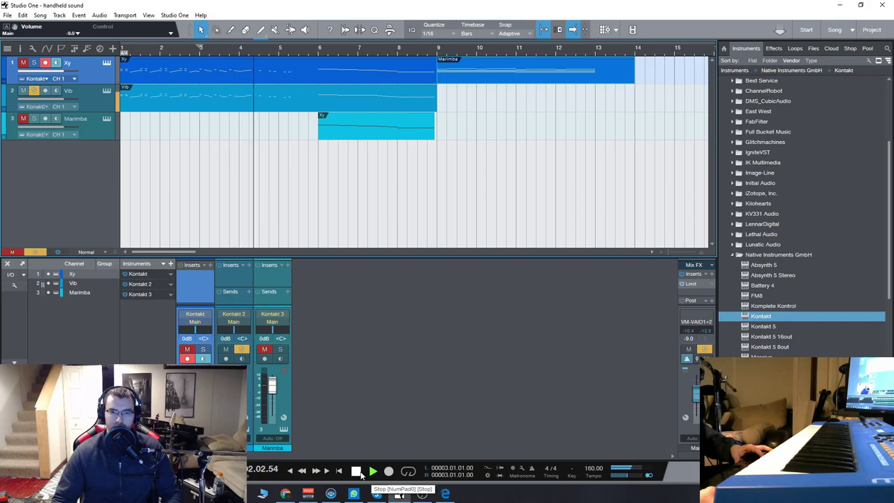
key("space")
Open the Vib track's vibraphone and replay the song from the start, making Tight the active microphone.
left_click(106, 91)
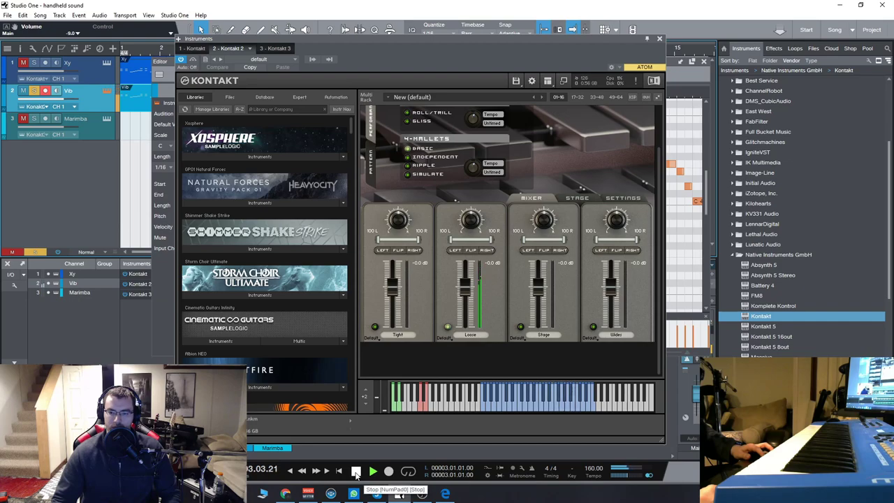
left_click(356, 472)
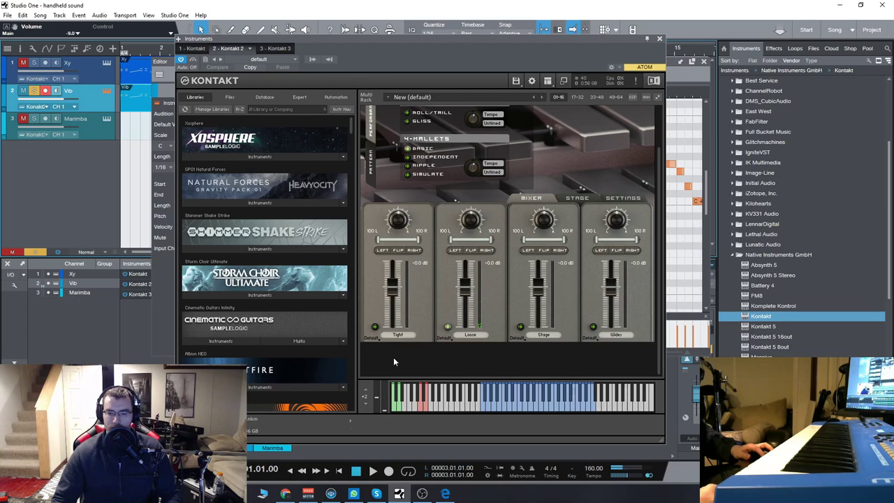
left_click(372, 471)
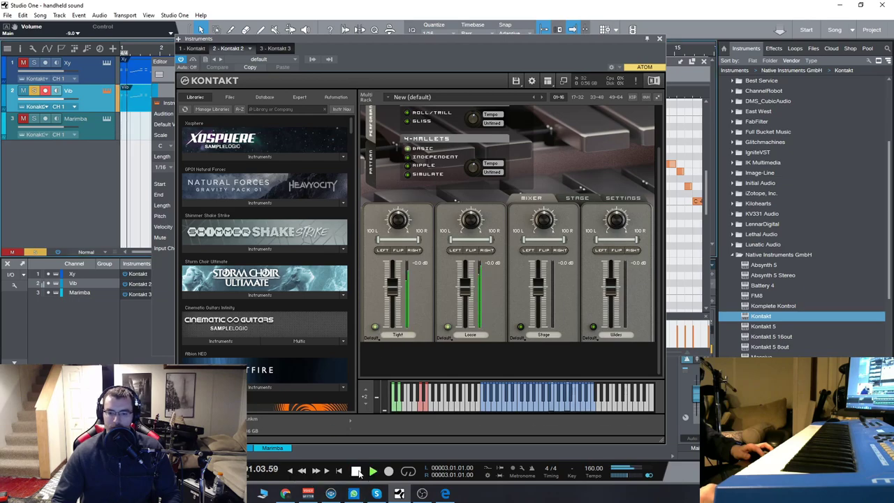
left_click(292, 473)
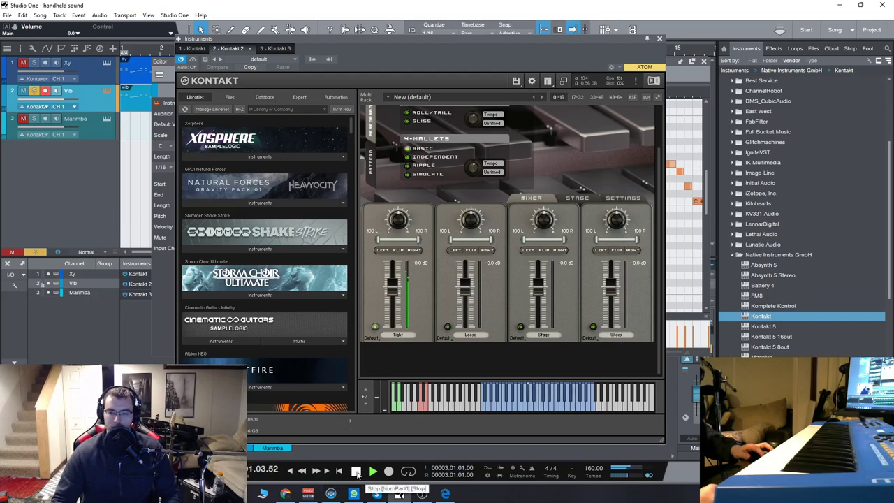
left_click(355, 472)
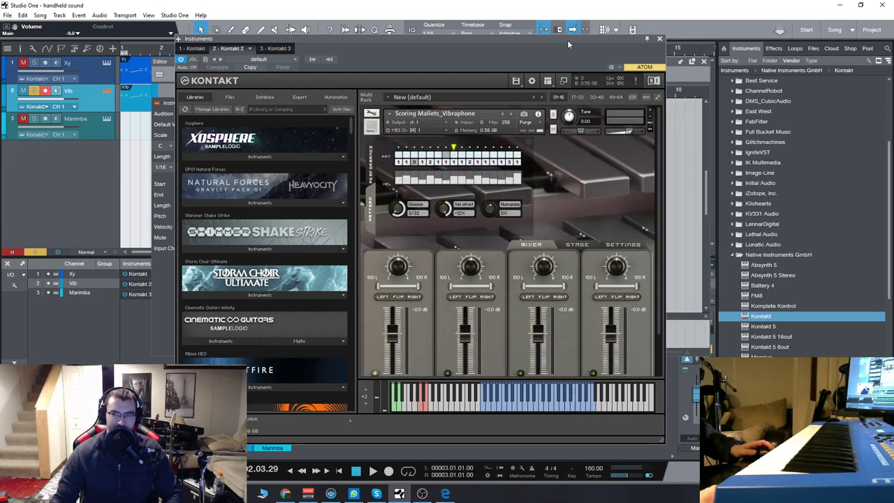
Clear the vibraphone window off the note editor and play the Vib phrase from bar 6.
left_click_drag(567, 40, 455, 48)
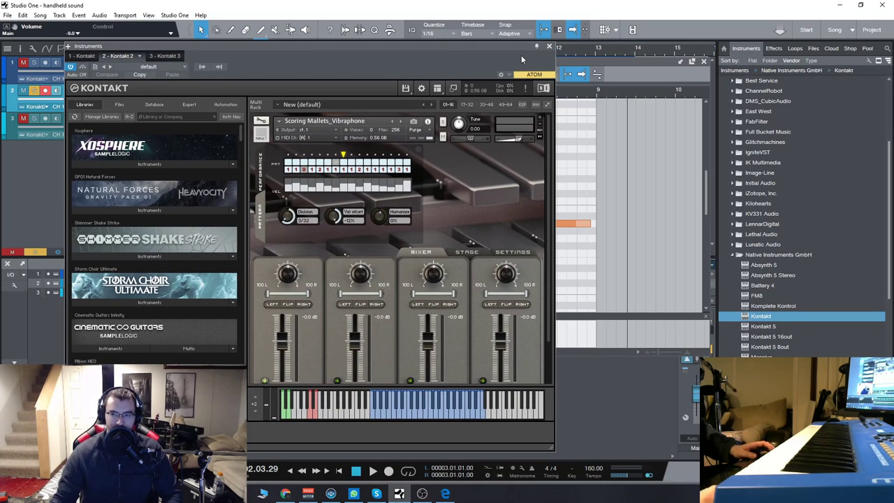
left_click(549, 46)
left_click(362, 92)
key("space")
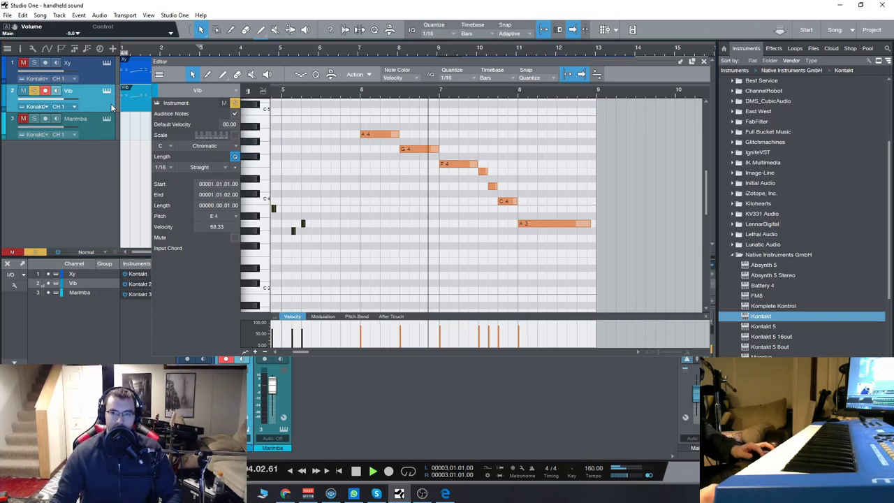
left_click(105, 90)
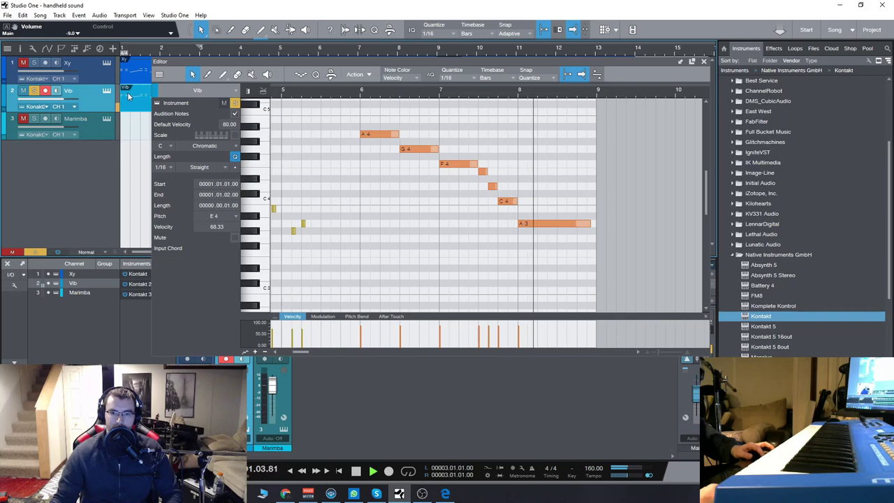
key("space")
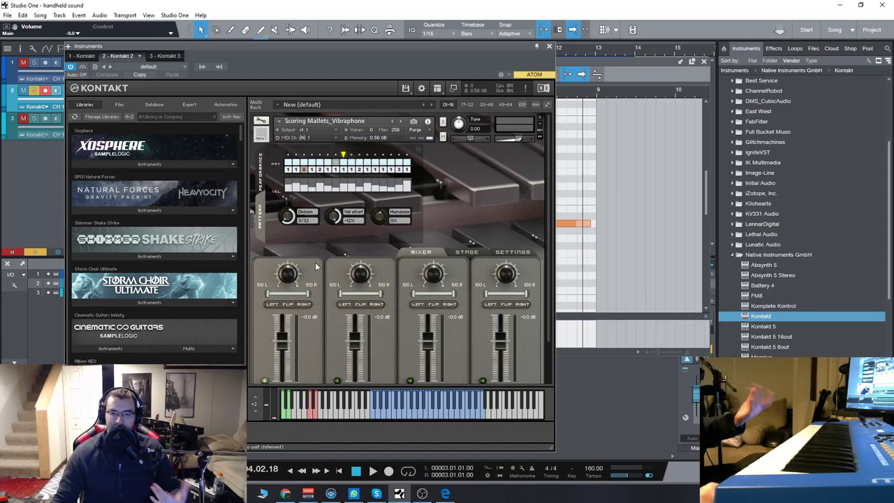
Try the vibraphone pattern with a Division of 1/64, playing the phrase from bar 6 with the instrument window alongside.
left_click(262, 177)
left_click(262, 219)
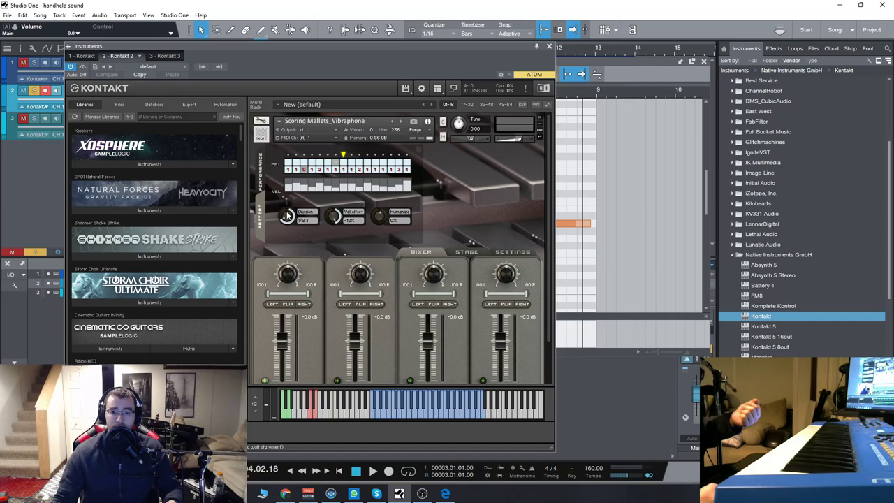
left_click_drag(287, 215, 289, 206)
left_click_drag(432, 43, 151, 44)
left_click(362, 102)
key("space")
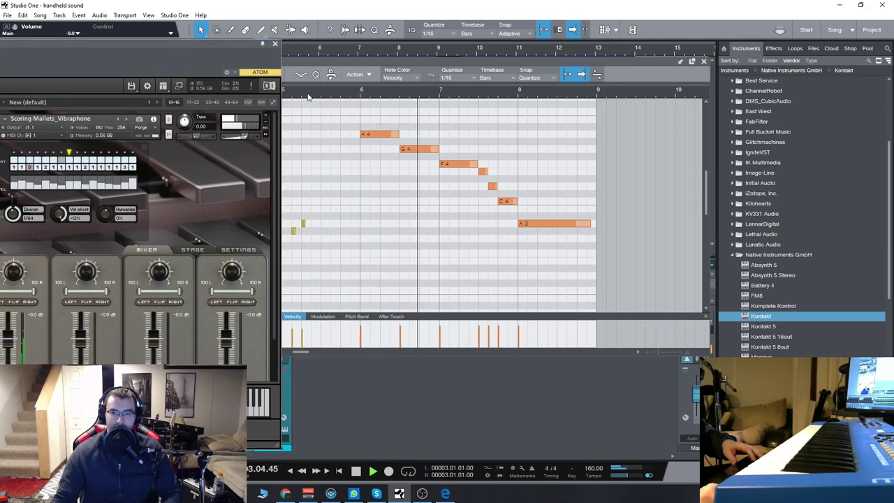
Set the vibraphone pattern's Division to 1/16 and replay the phrase from bar 6.
left_click(235, 117)
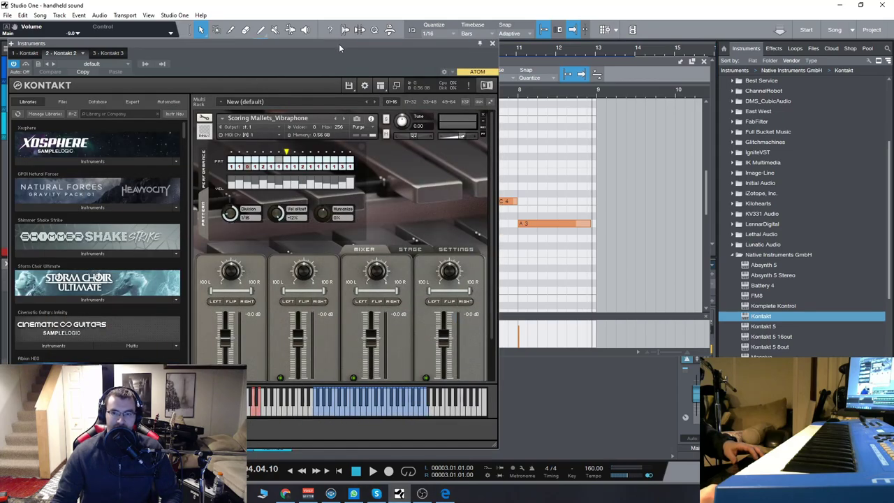
left_click_drag(332, 44, 126, 52)
left_click(360, 96)
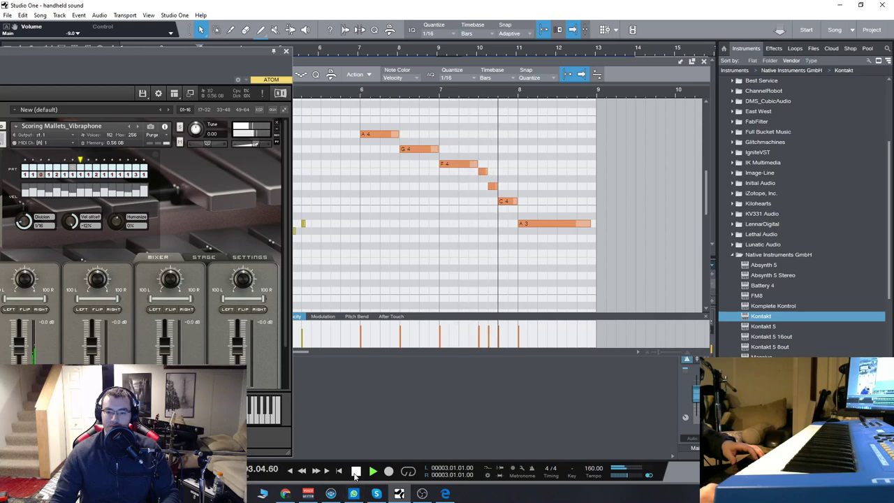
left_click(356, 471)
Shape the vibraphone pattern's velocities into a rising ramp and replay the phrase from bar 6 beside the instrument window.
left_click(230, 233)
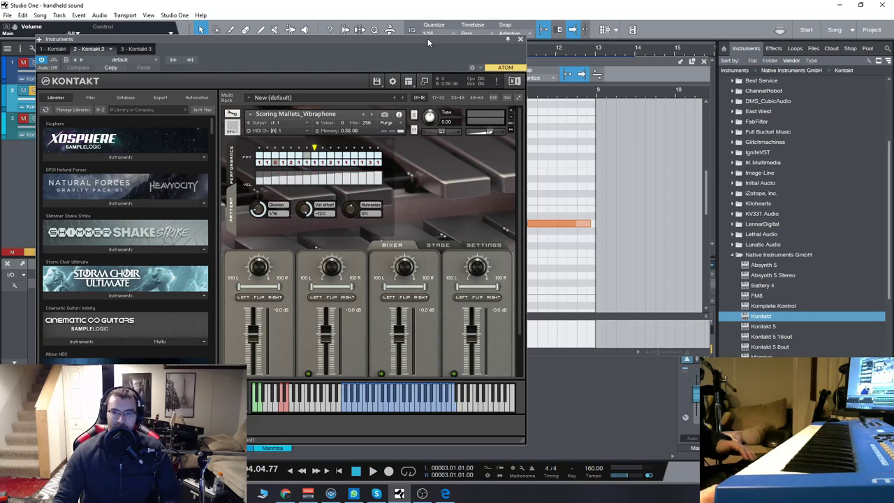
left_click_drag(426, 38, 208, 55)
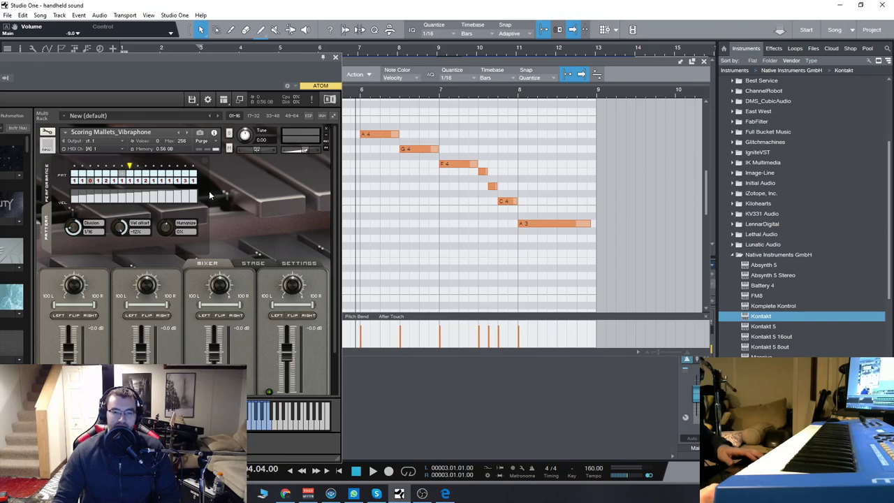
key("space")
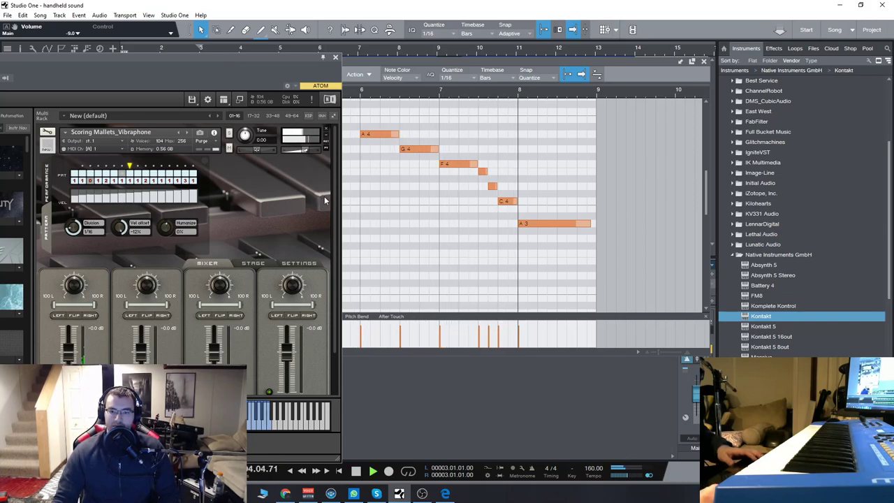
key("space")
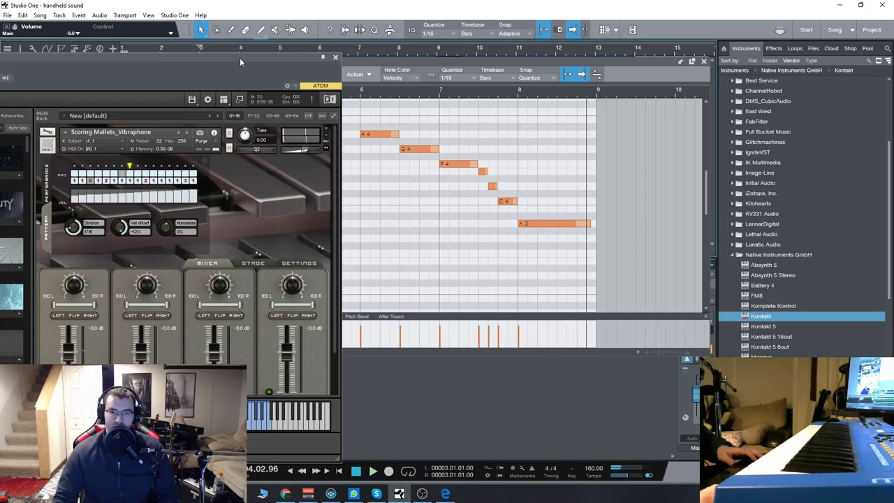
Bring the full vibraphone window back into view and close the note editor.
left_click_drag(243, 57, 438, 53)
key("F2")
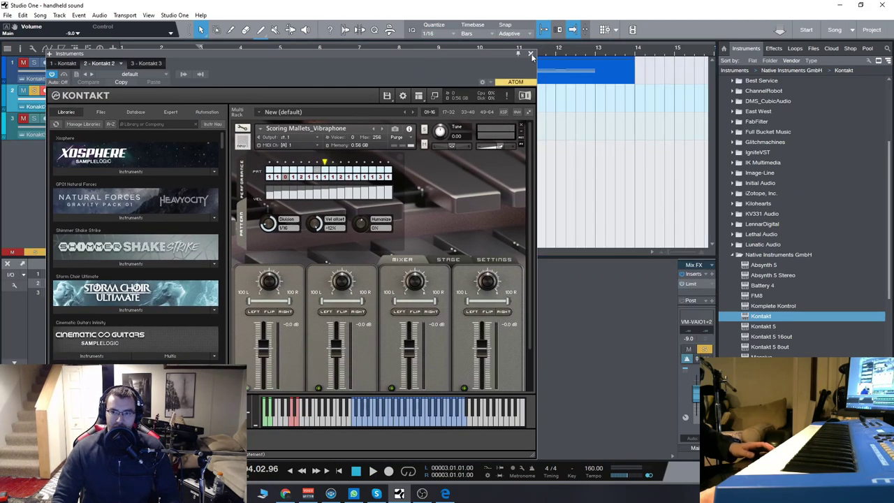
Close the vibraphone window and move the Vib phrase on the Marimba track so it starts at bar 1.
left_click(531, 55)
left_click_drag(319, 126, 228, 123)
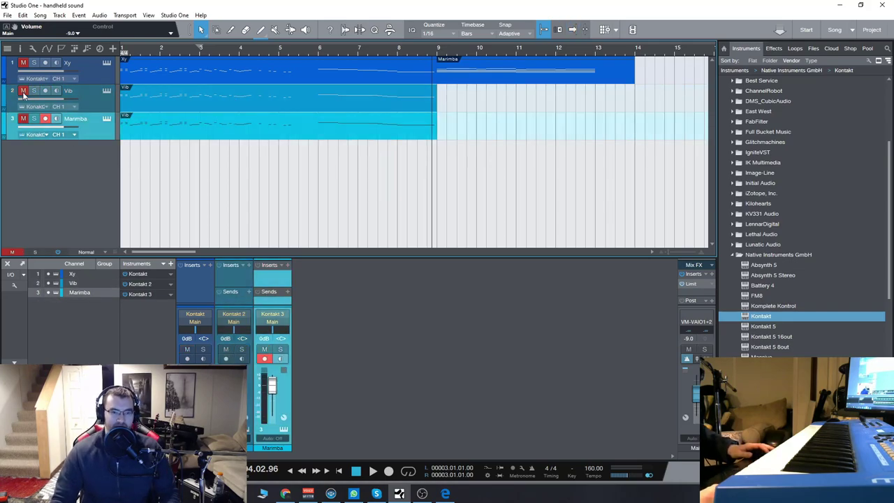
Solo the Marimba track and audition its phrase through the Loose mic alone and the Stage mic alone.
left_click(292, 471)
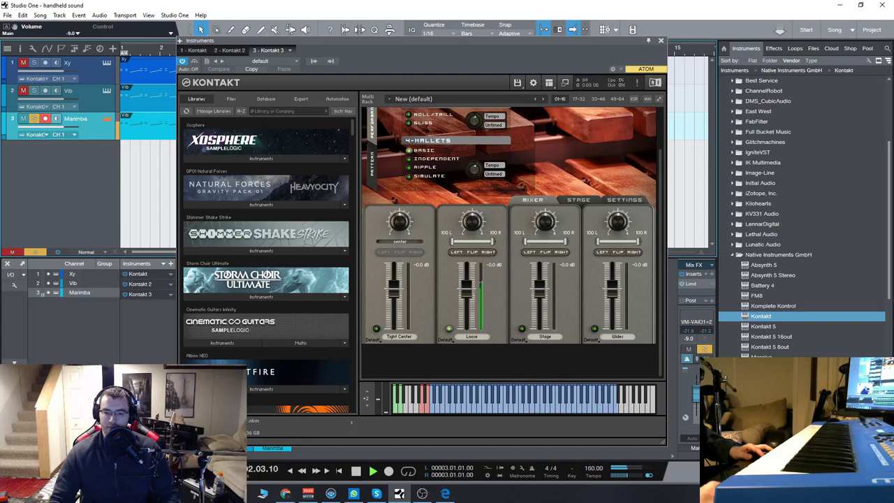
left_click(358, 472)
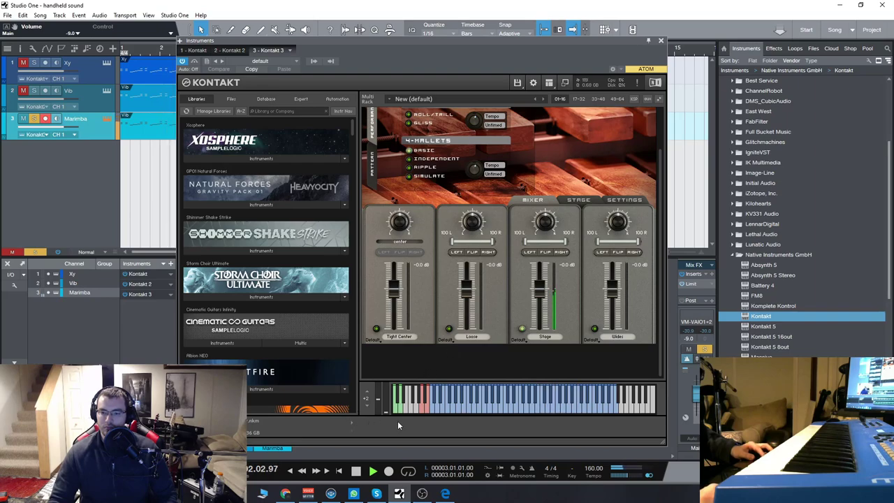
left_click(356, 473)
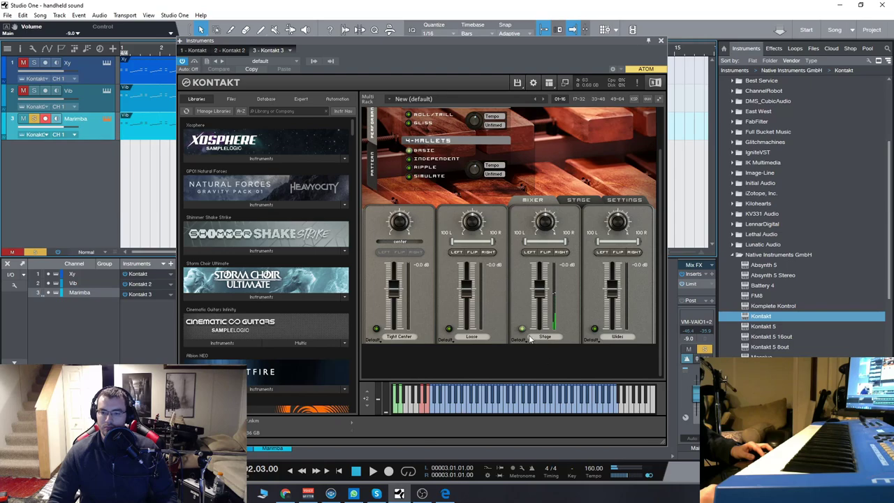
Replay the marimba phrase through the Wides mic, blending in the Loose mic during playback.
key("space")
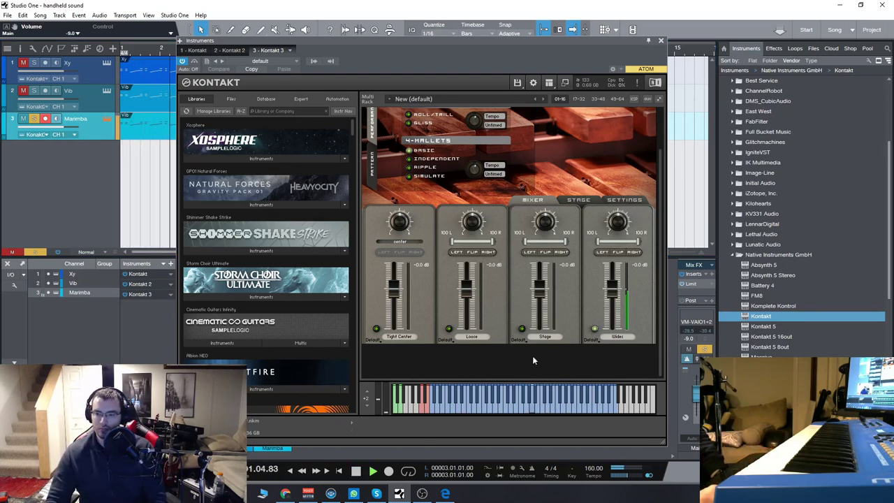
left_click(449, 329)
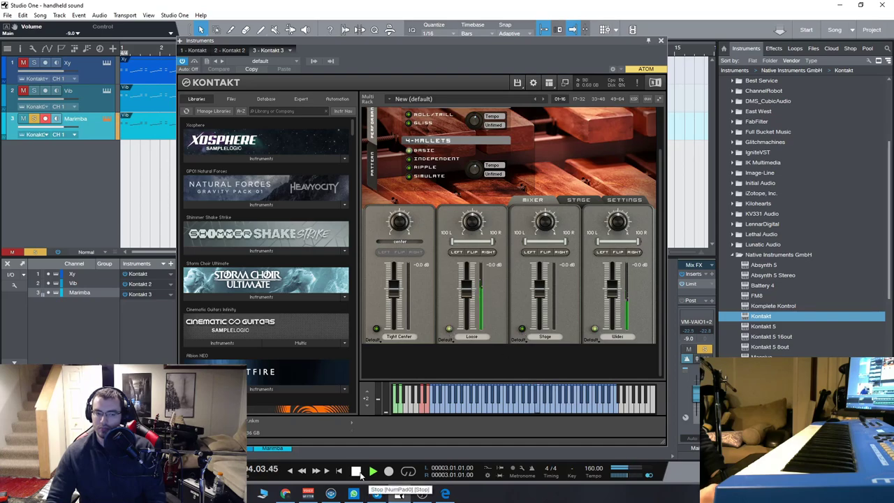
left_click(356, 472)
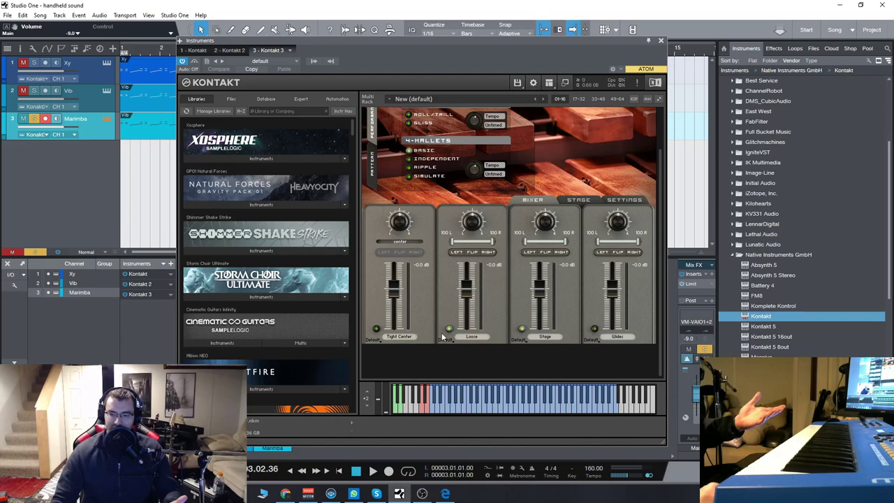
Rewind and play the marimba phrase with the Tight Center and Stage mics combined.
left_click(291, 471)
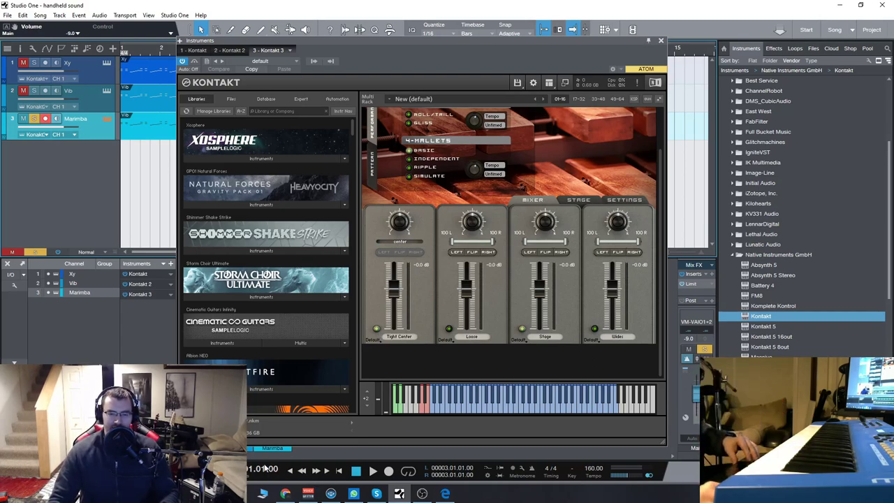
key("space")
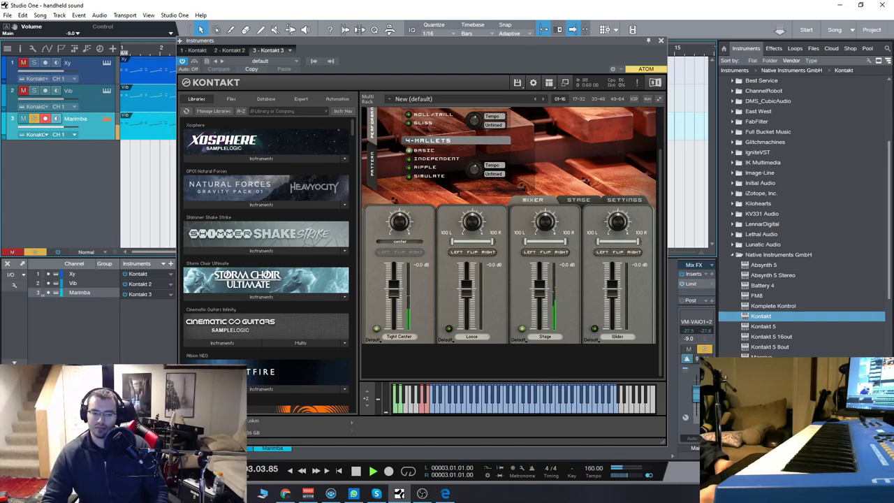
key("space")
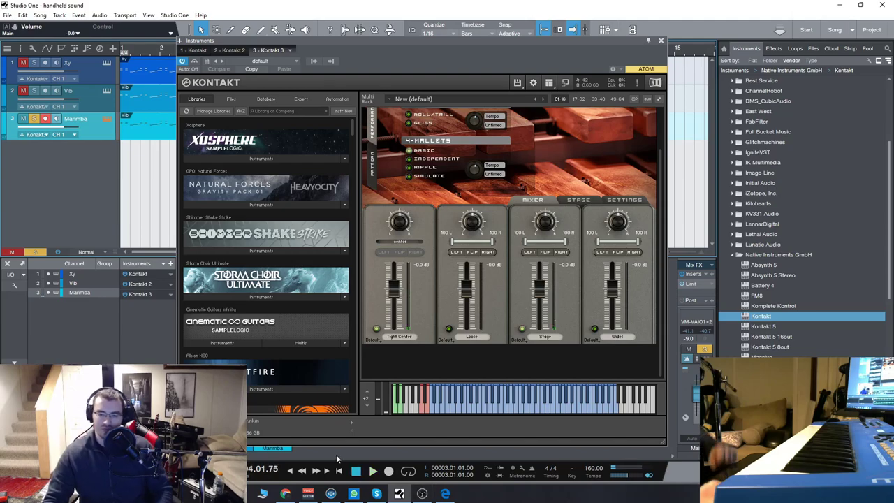
Close the marimba window, solo the Vib and Xy tracks alongside Marimba, and select the Xy track.
left_click(660, 42)
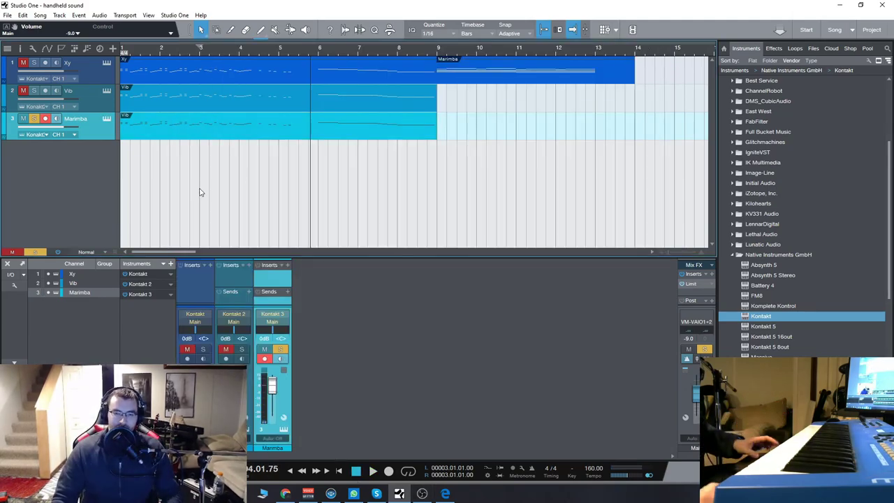
left_click(88, 88)
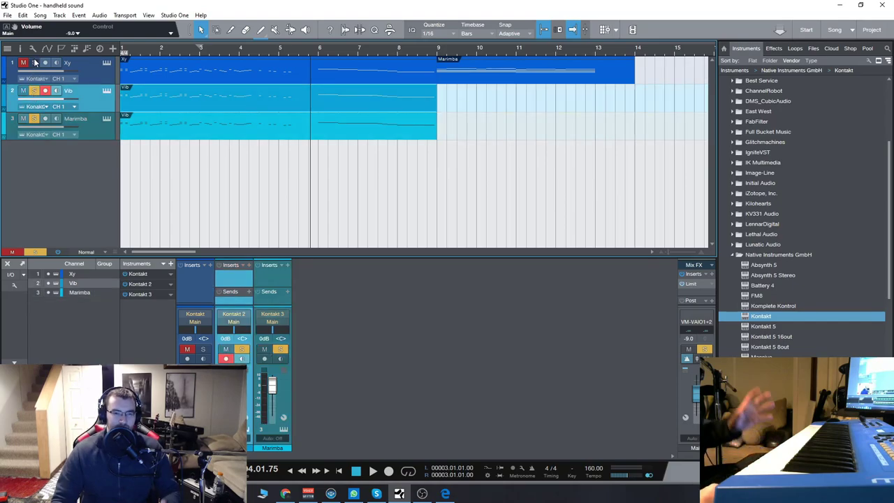
left_click(34, 62)
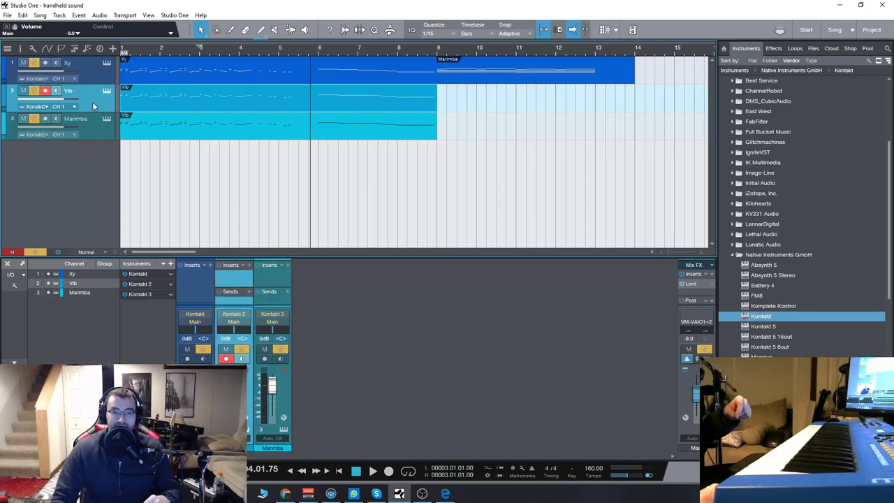
left_click(99, 71)
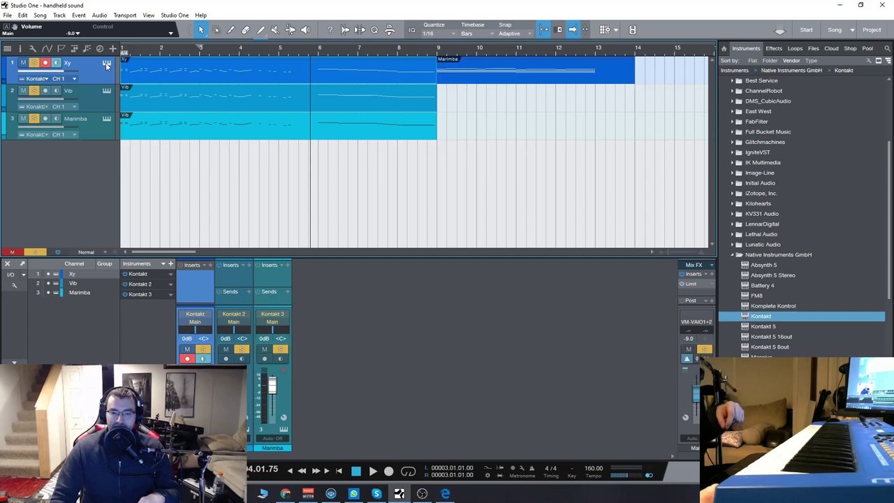